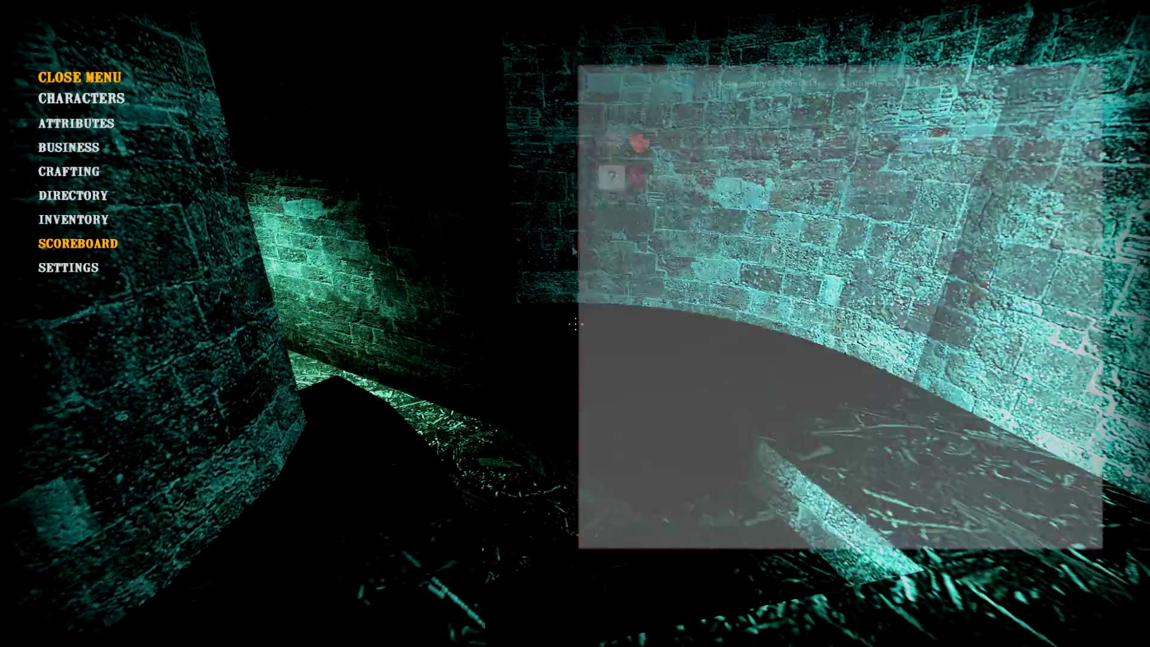
Check the player list and carried inventory in the game menu, then close it.
key("F1")
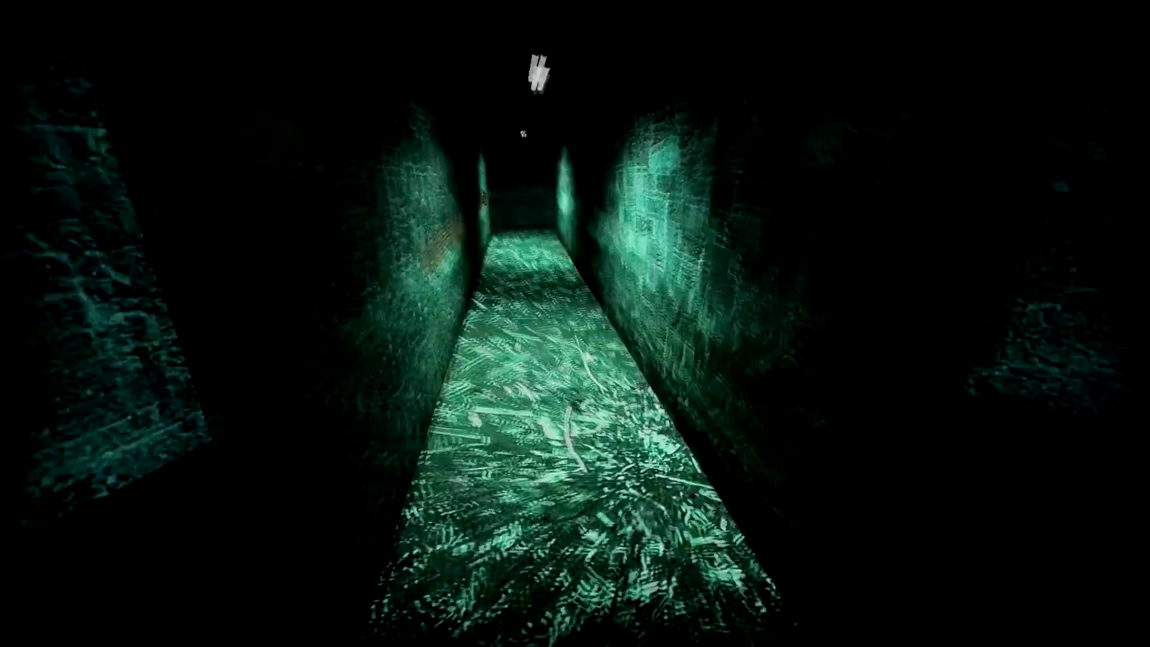
key("F1")
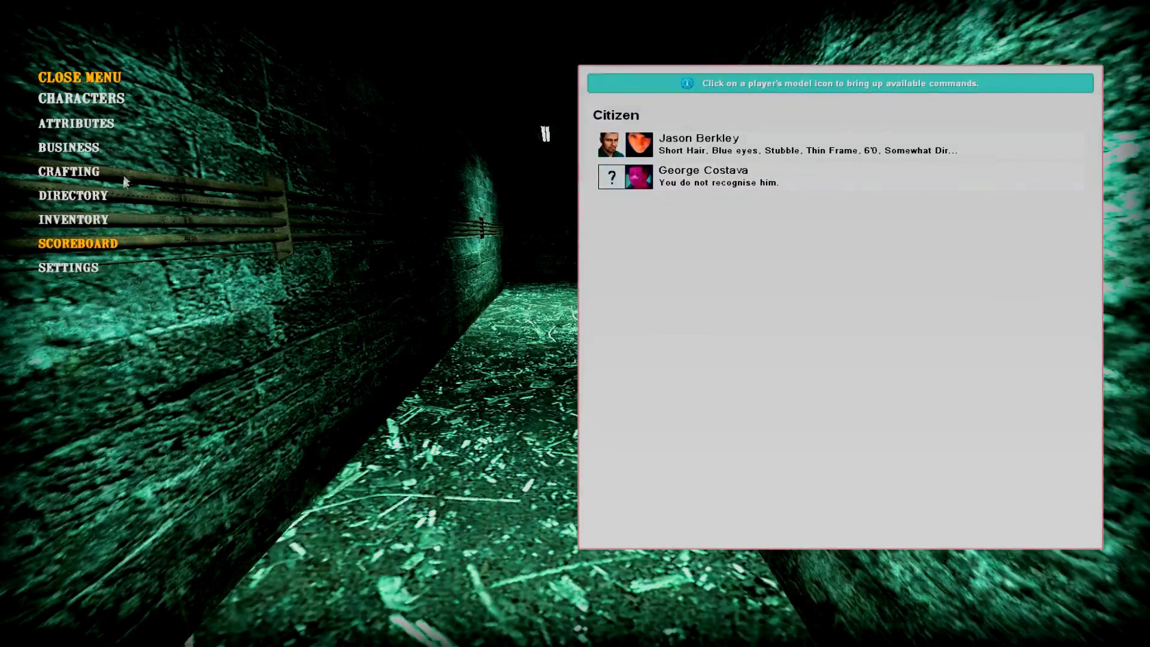
left_click(74, 220)
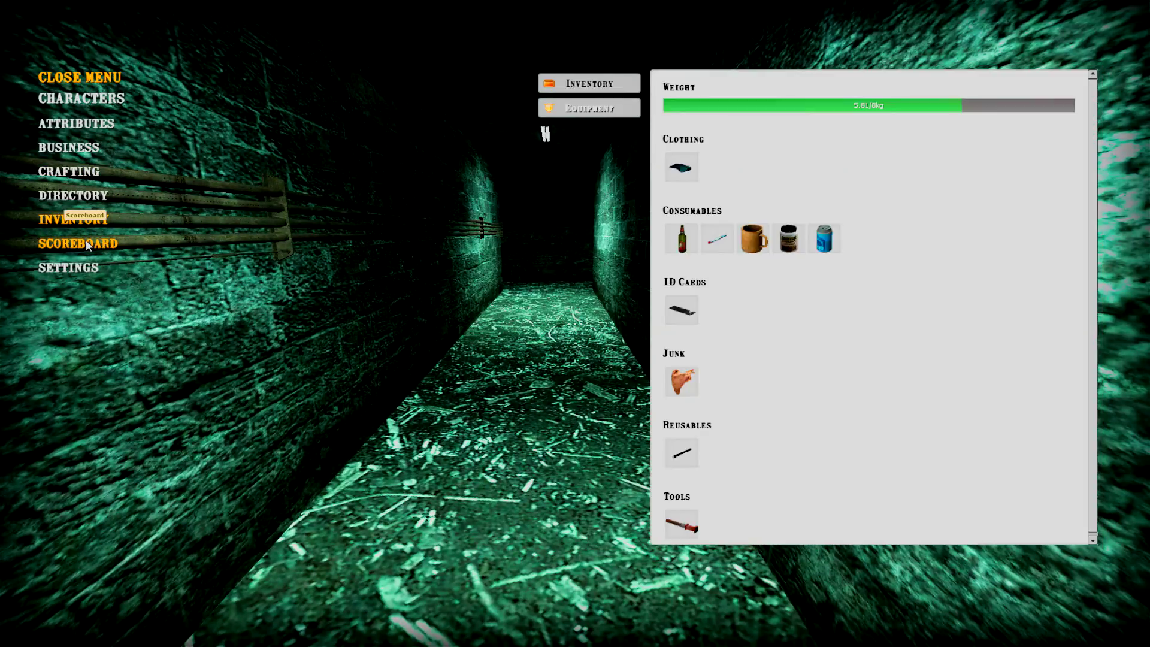
left_click(87, 244)
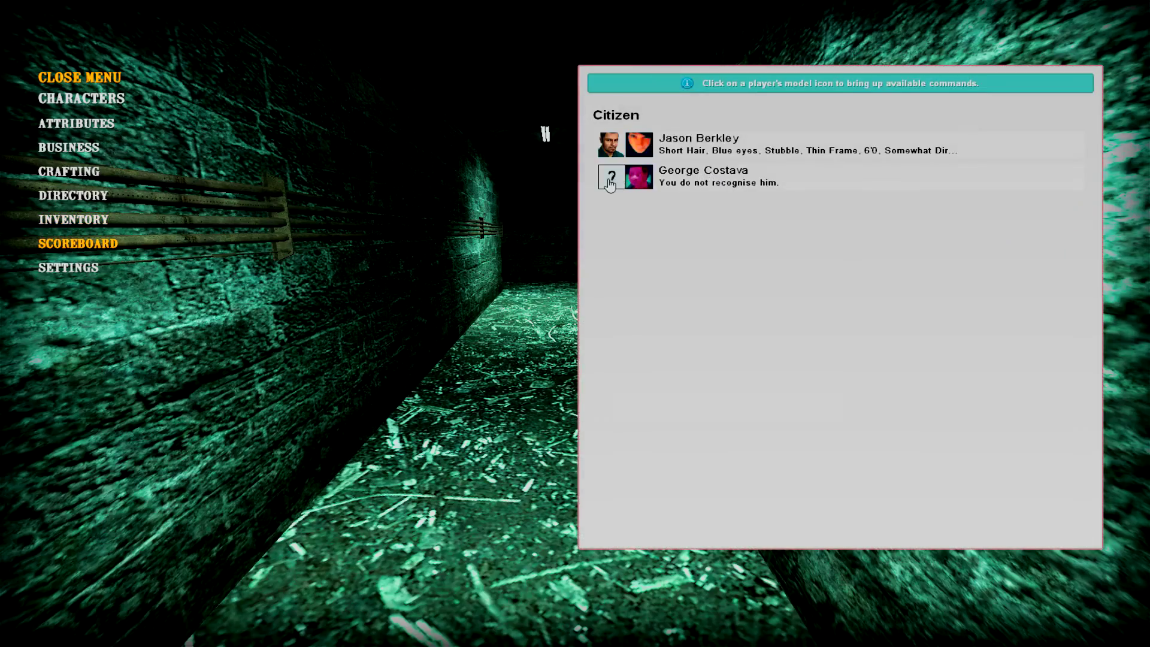
key("Tab")
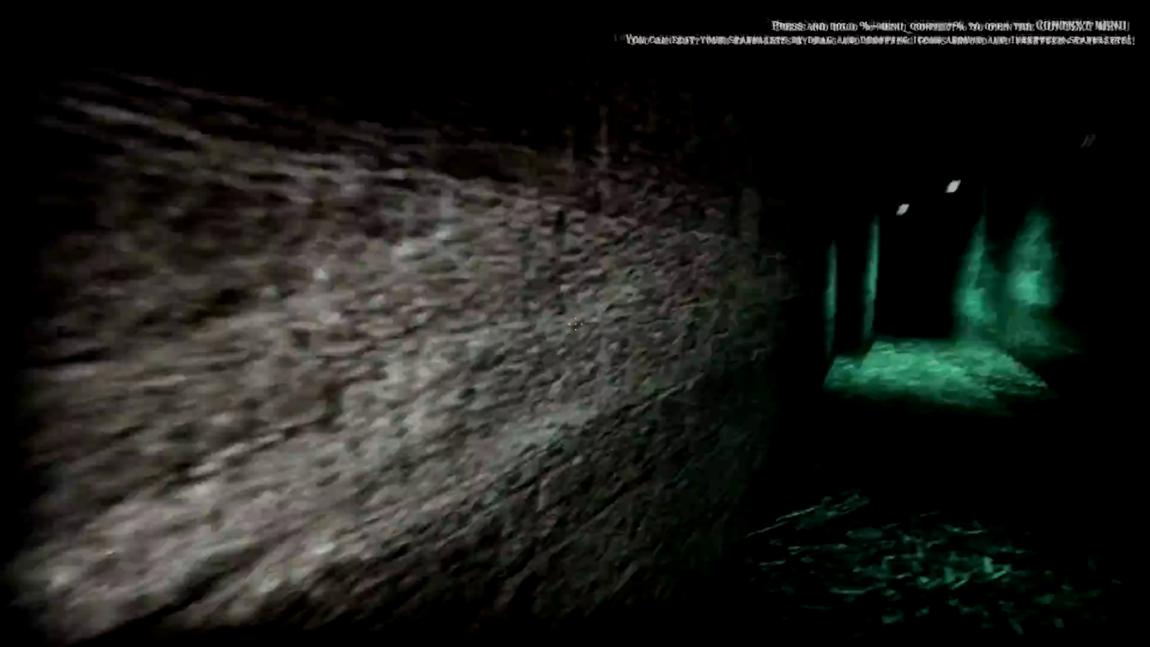
Walk down the corridor and into the underground camp room.
key("w")
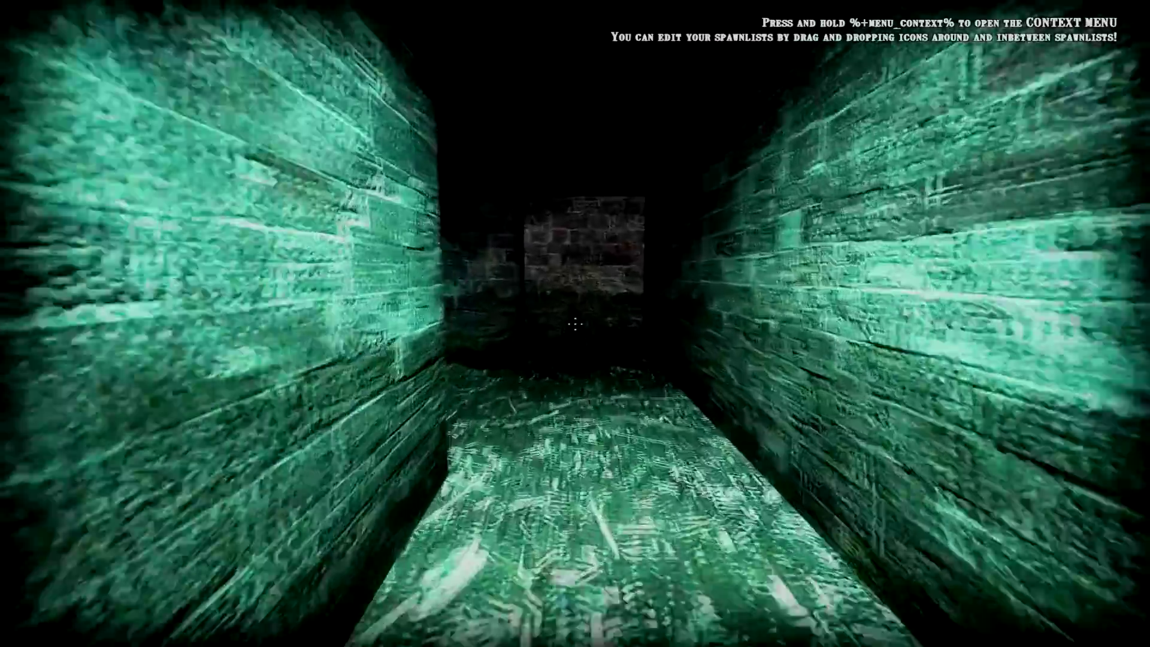
key("w")
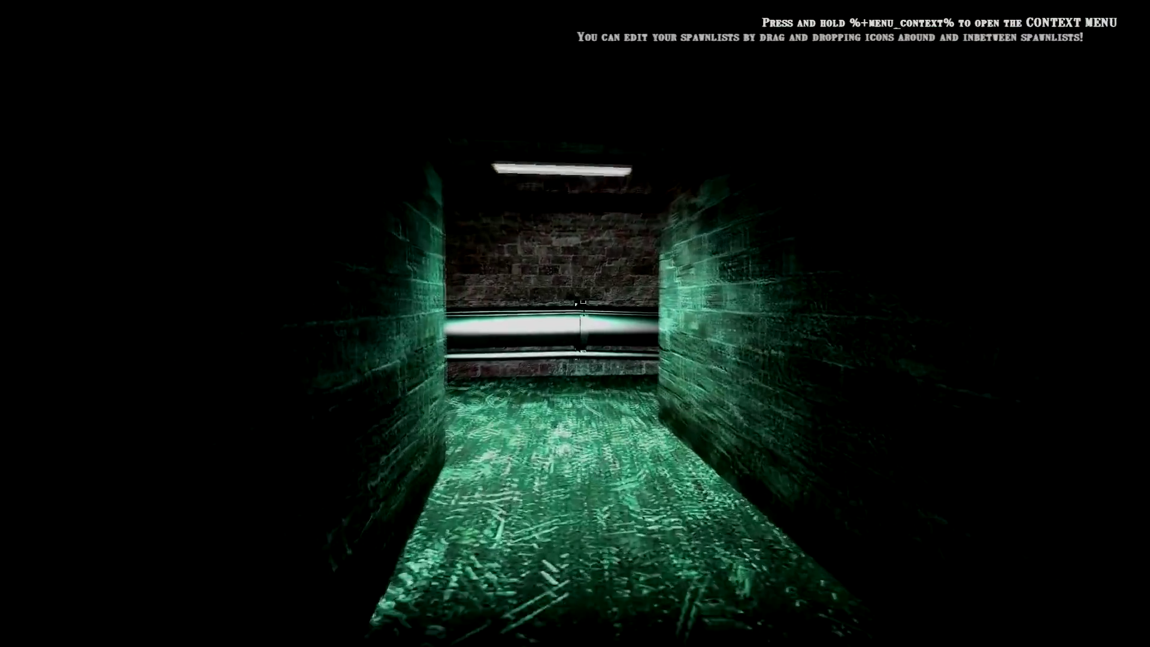
key("w")
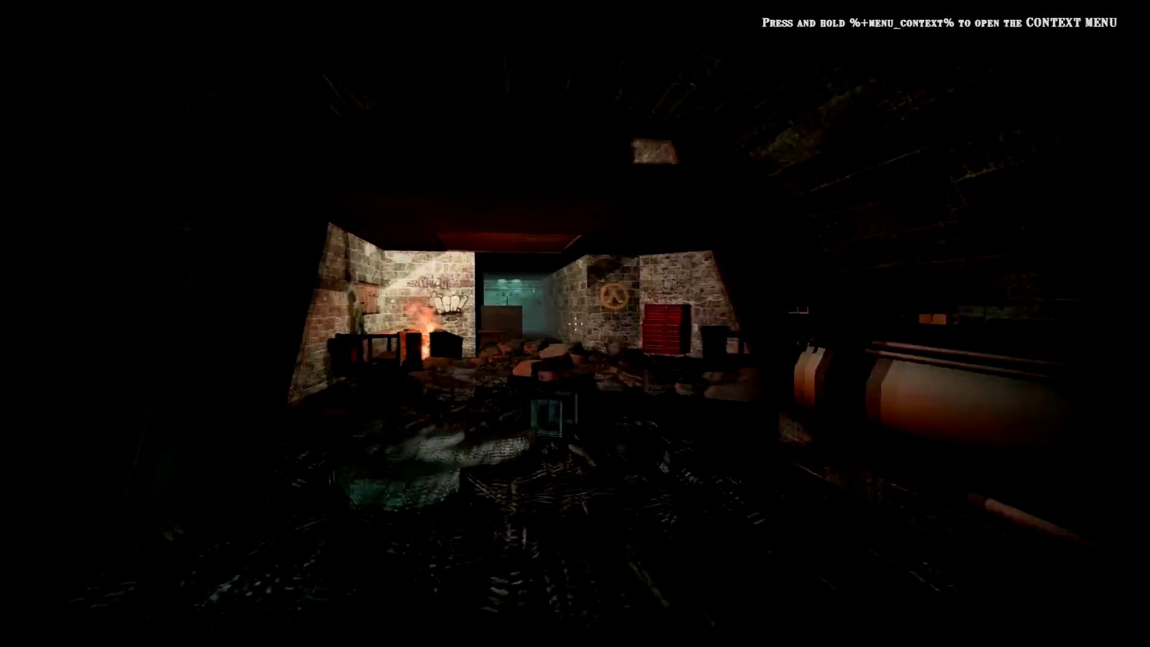
key("w")
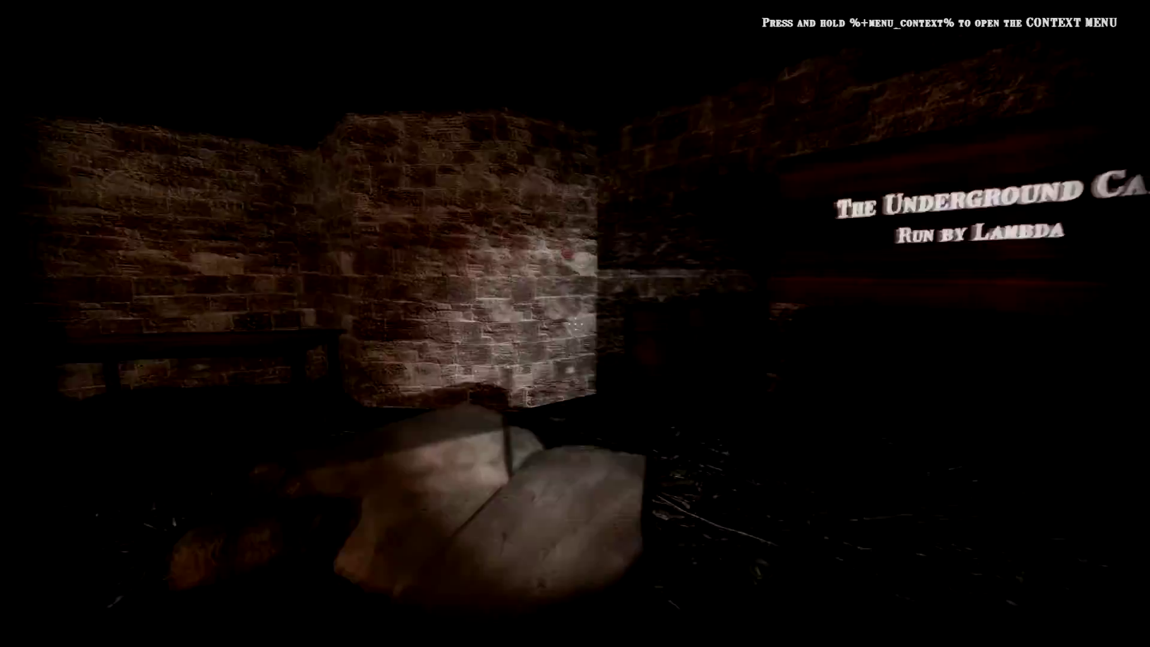
key("a")
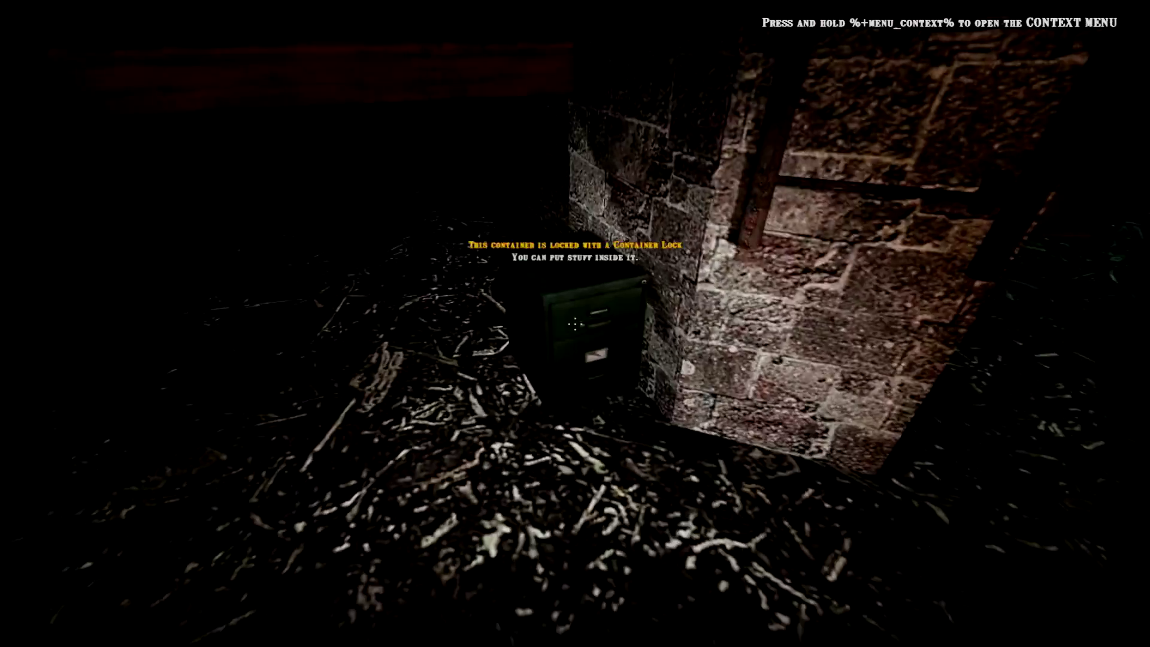
Dismiss the locked container's password prompt, then try the ammo crate and cancel its prompt.
left_click(587, 349)
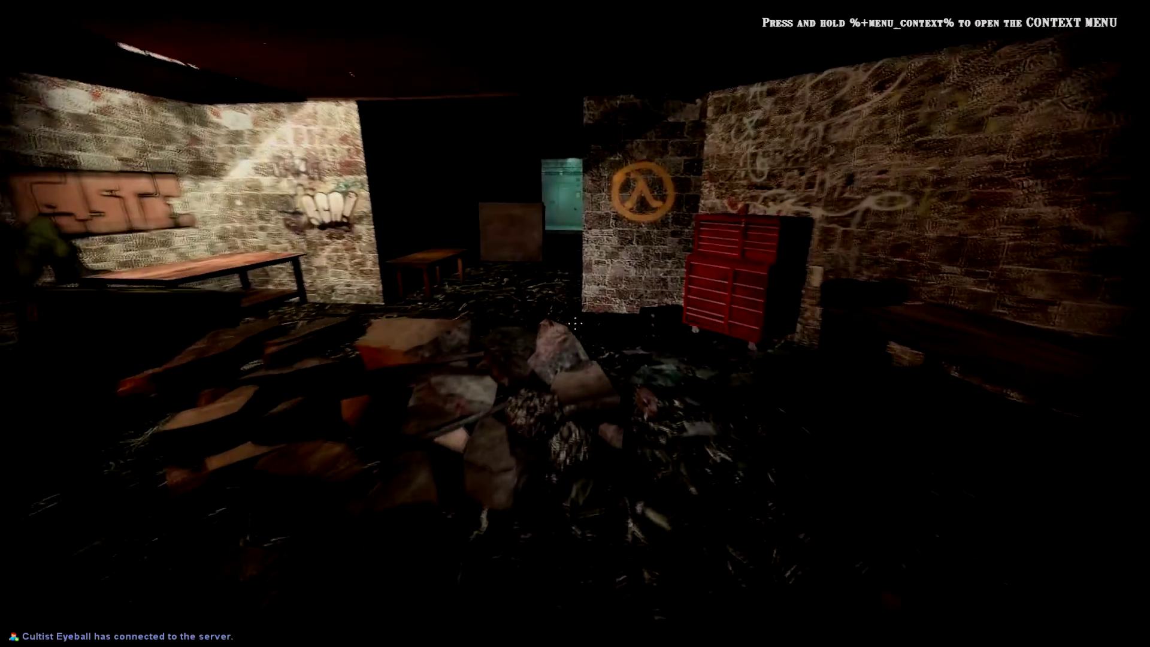
key("w")
key("w")
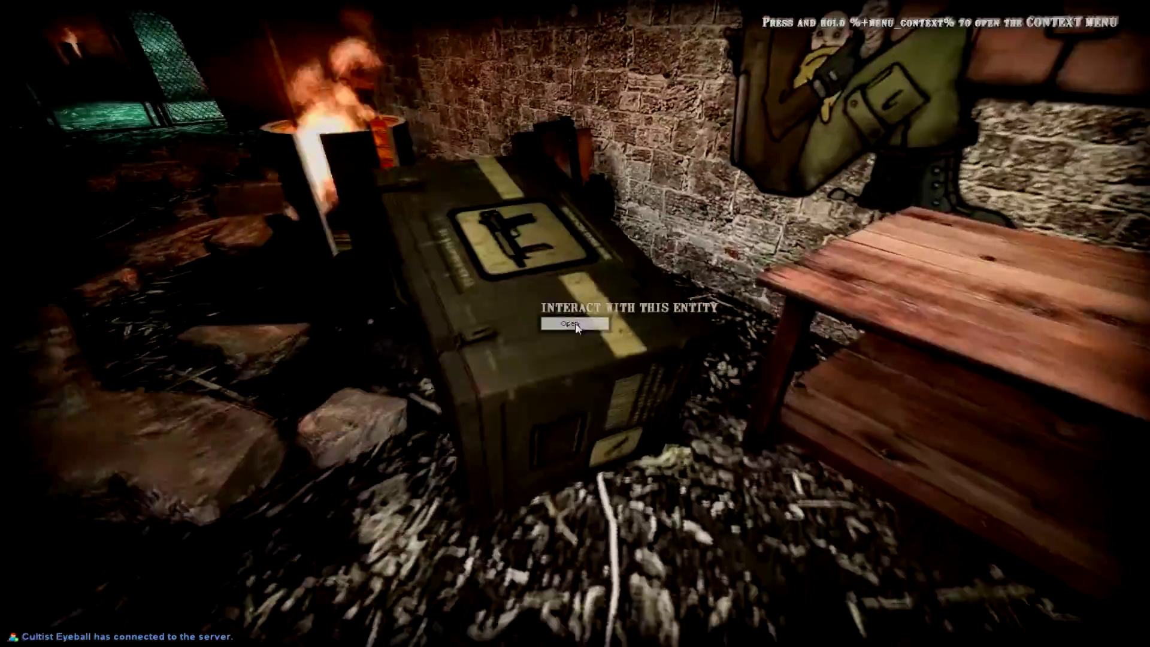
left_click(576, 327)
left_click(590, 347)
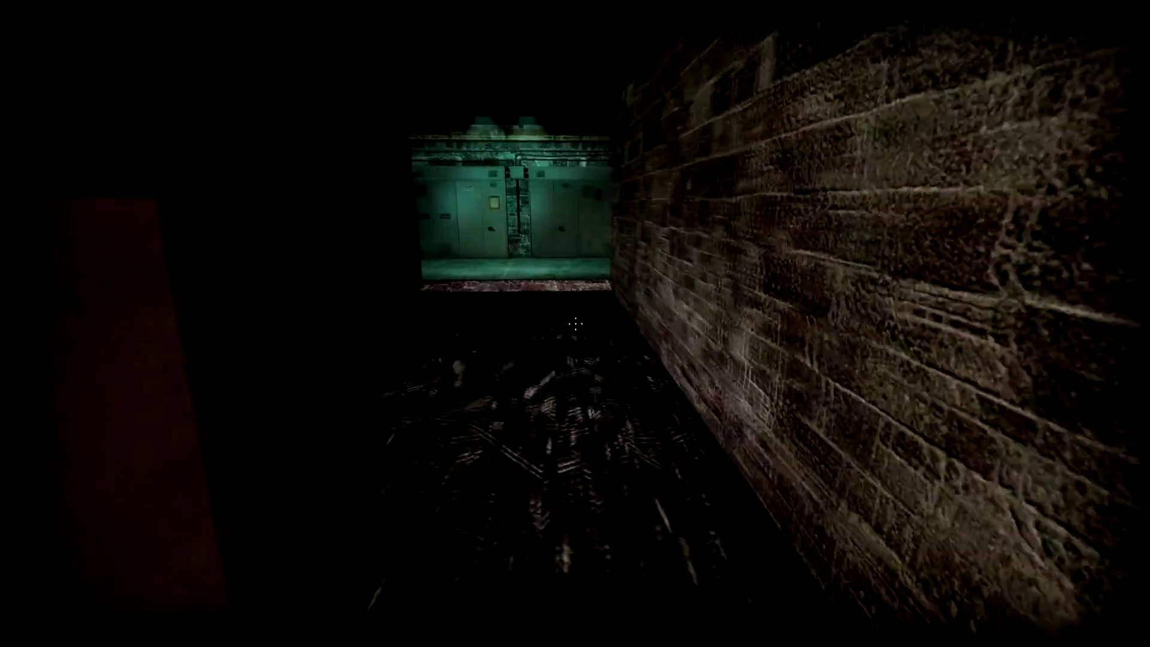
key("w")
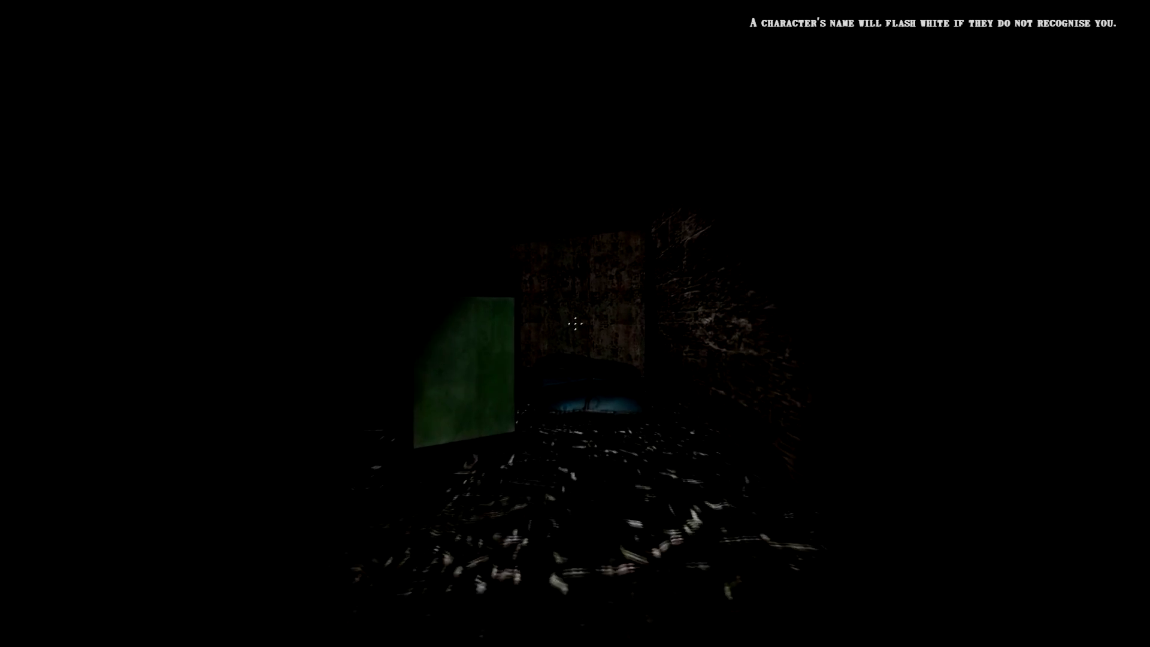
Walk through the doorway to the barred gate and close the chat input.
key("w")
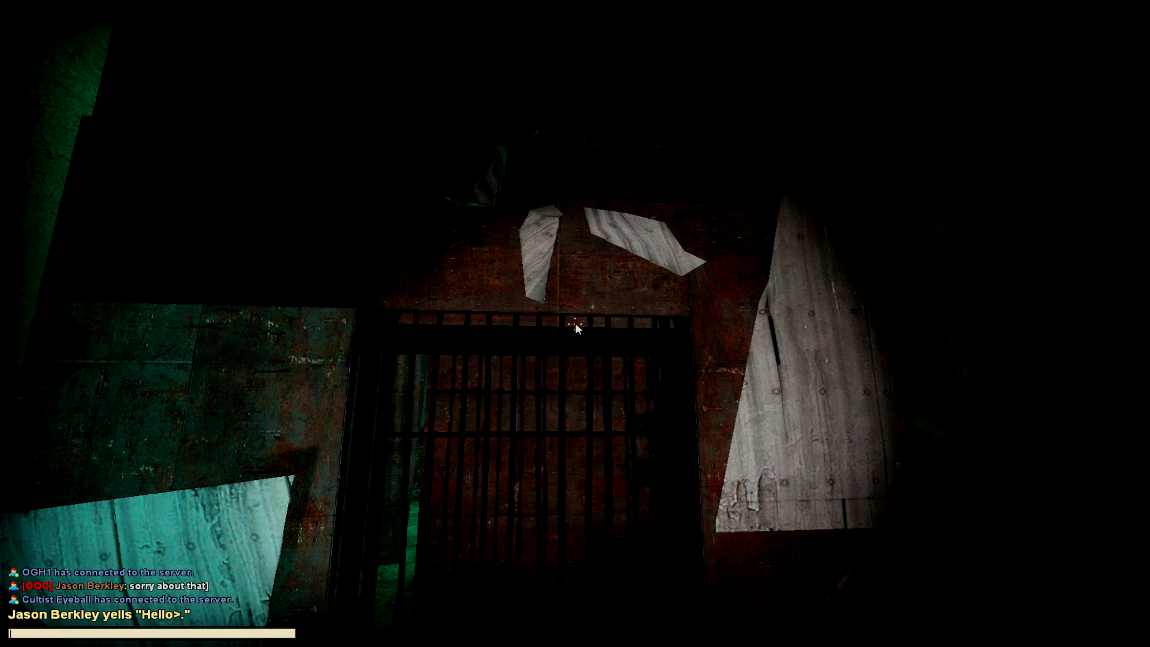
key("Return")
Leave the player list, walk to the overgrown lamp-lit alley, and reopen the scoreboard.
key("Tab")
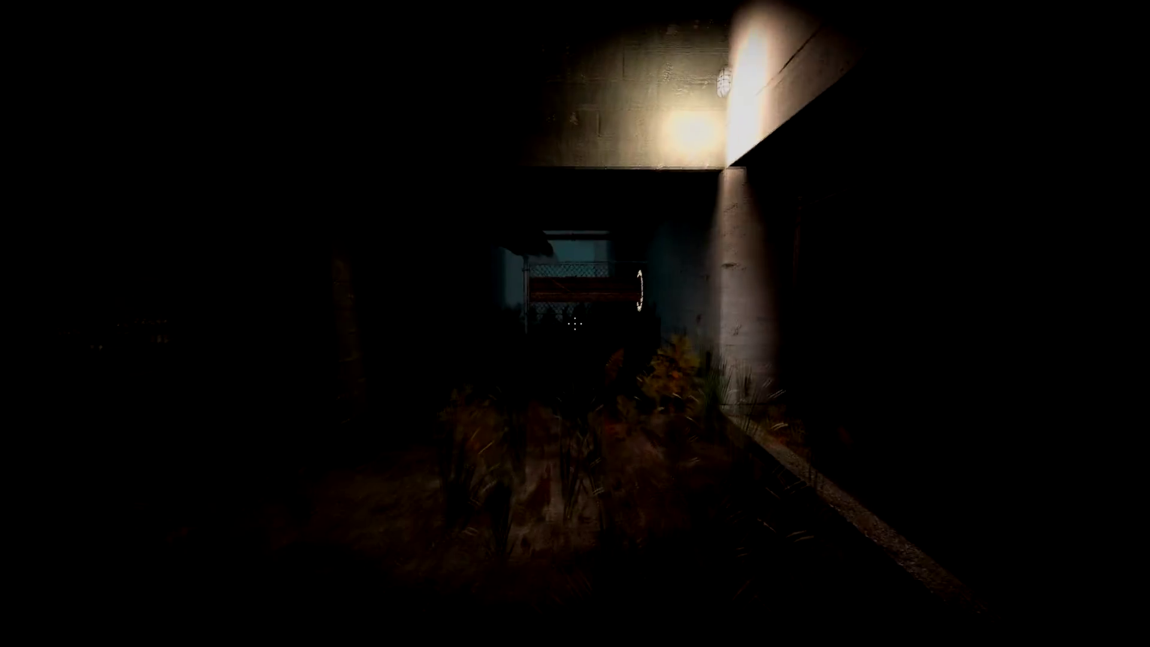
key("Tab")
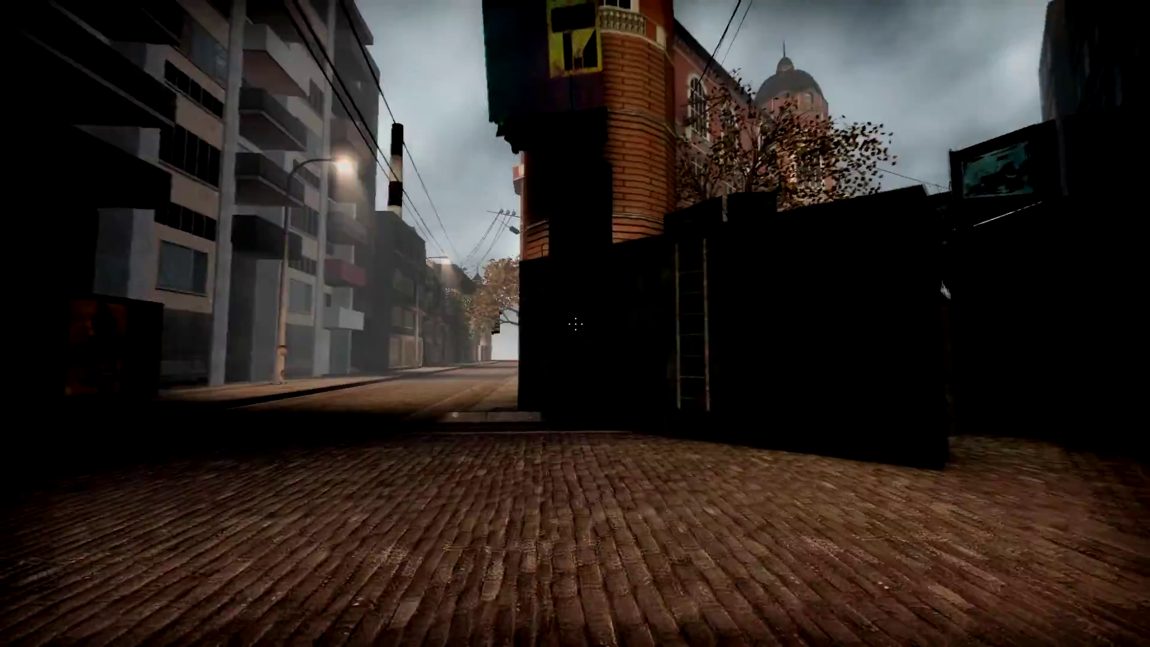
Glance at the scoreboard, then walk the sidewalk to face the storefronts by Cafe Baltic.
key("Tab")
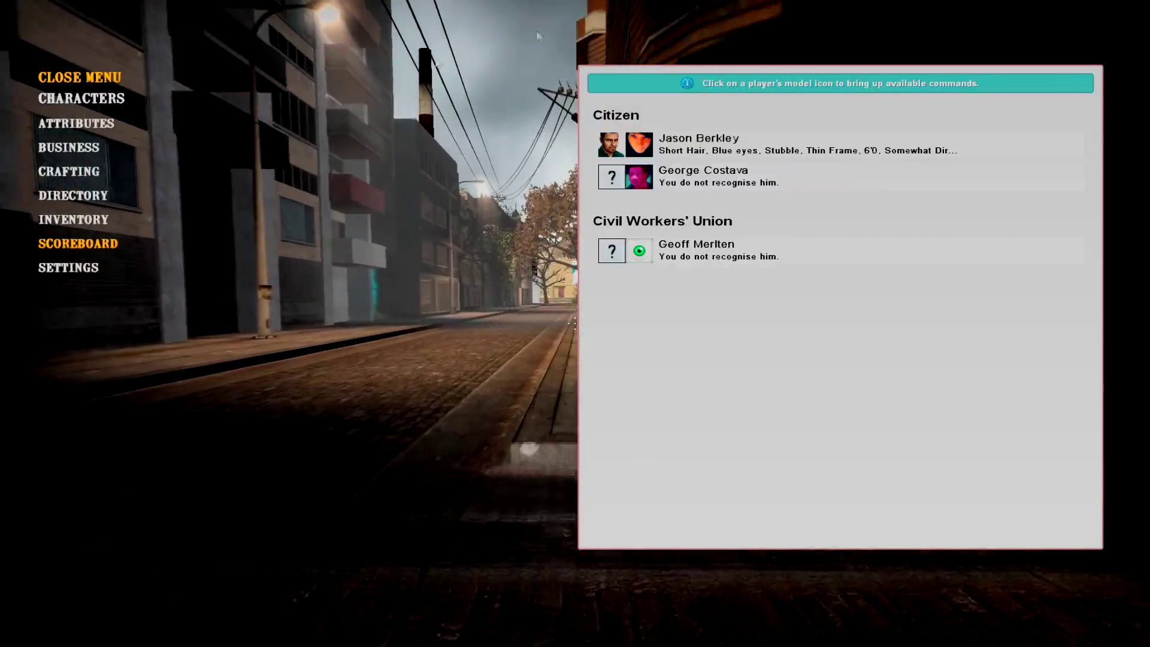
key("Tab")
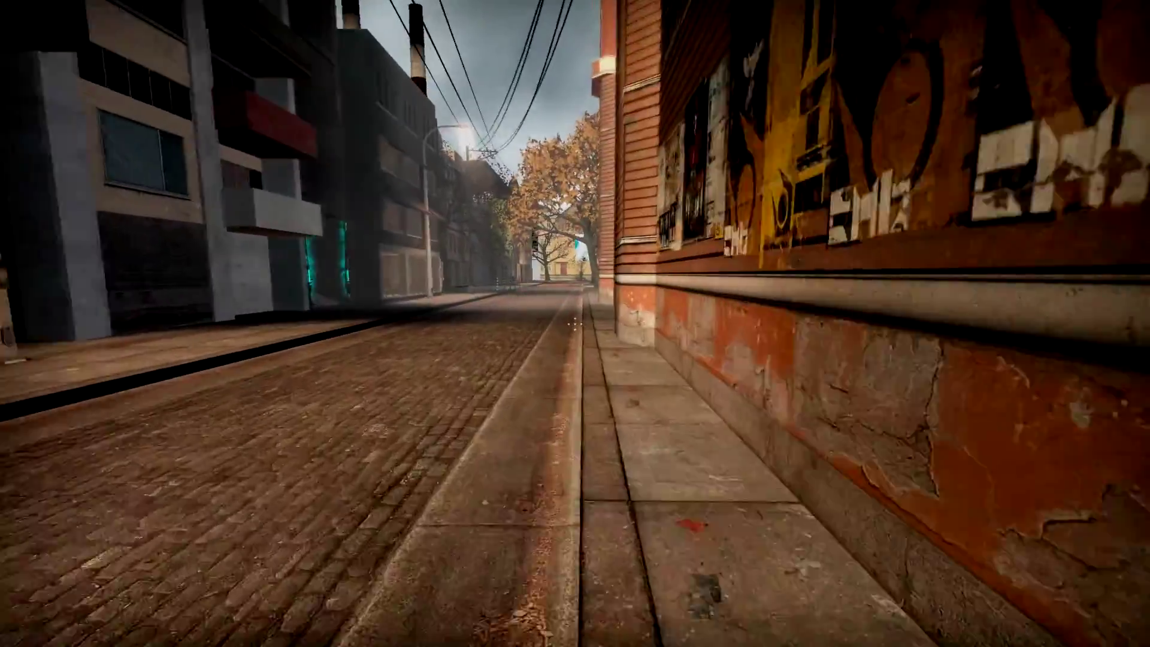
key("w")
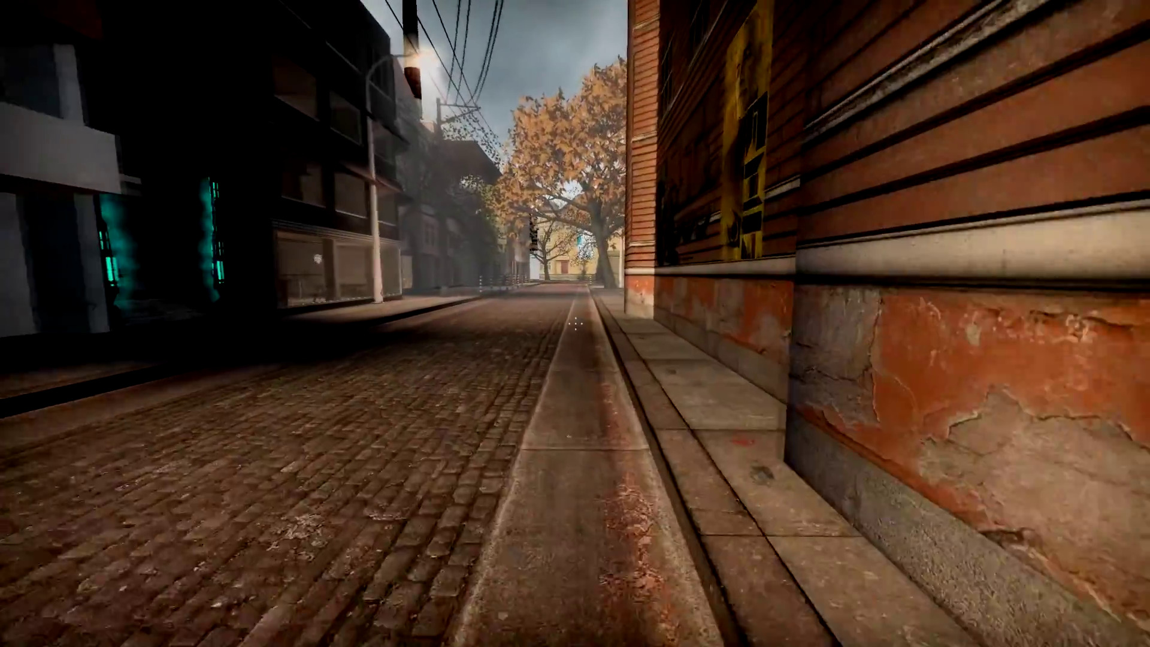
key("w")
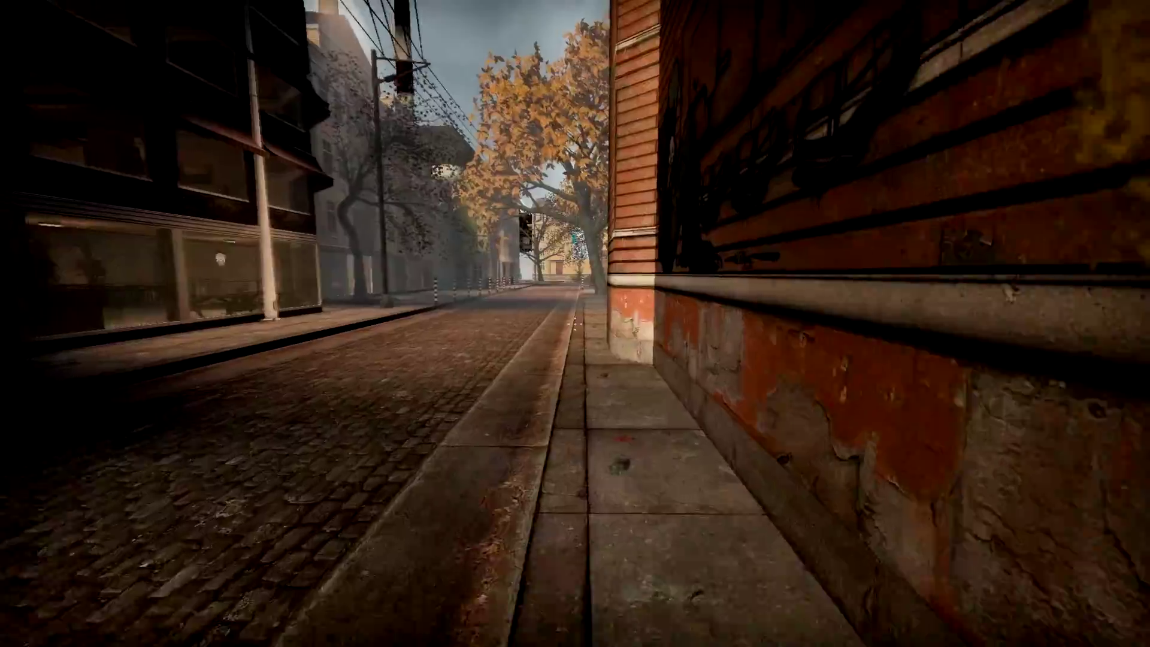
key("w")
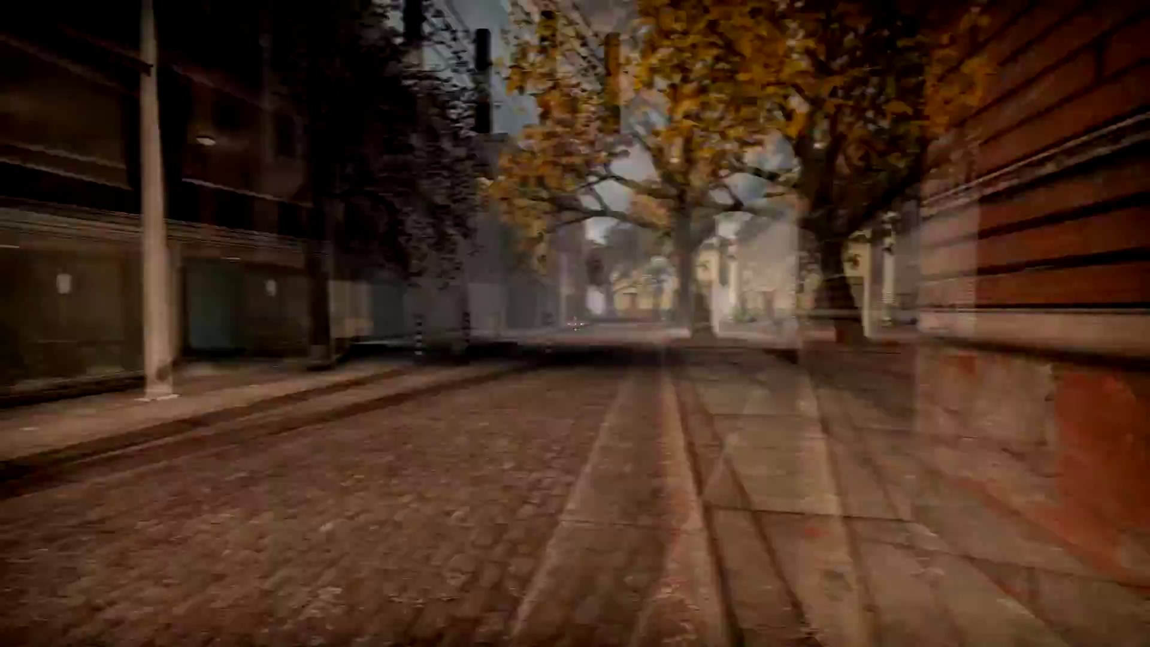
key("w")
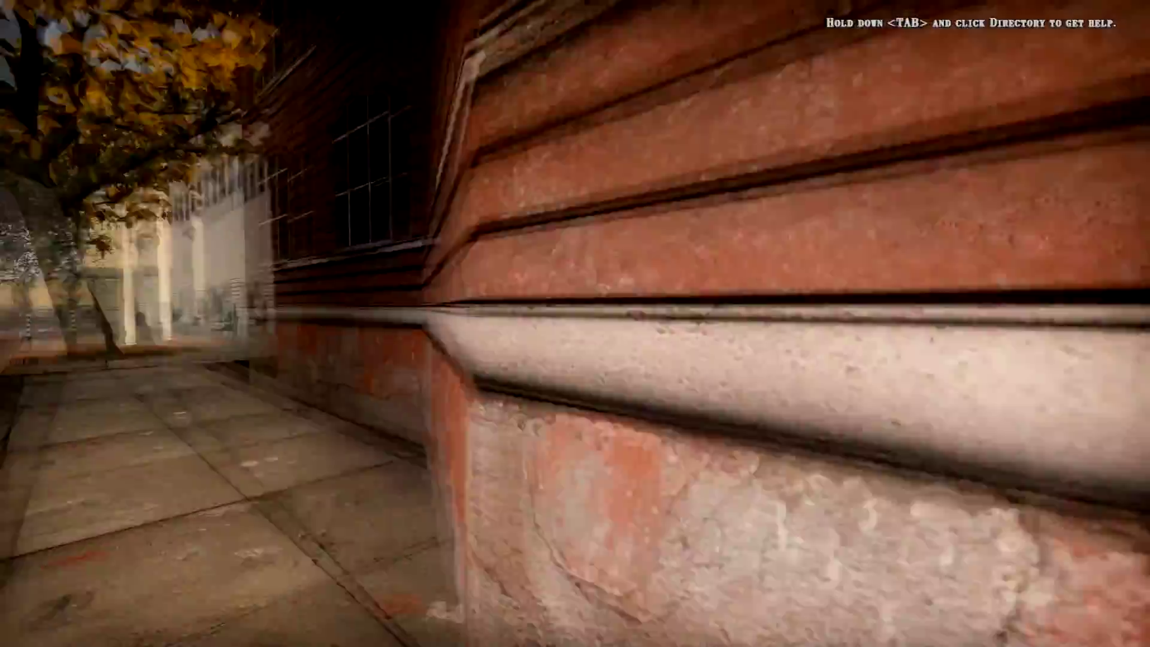
key("w")
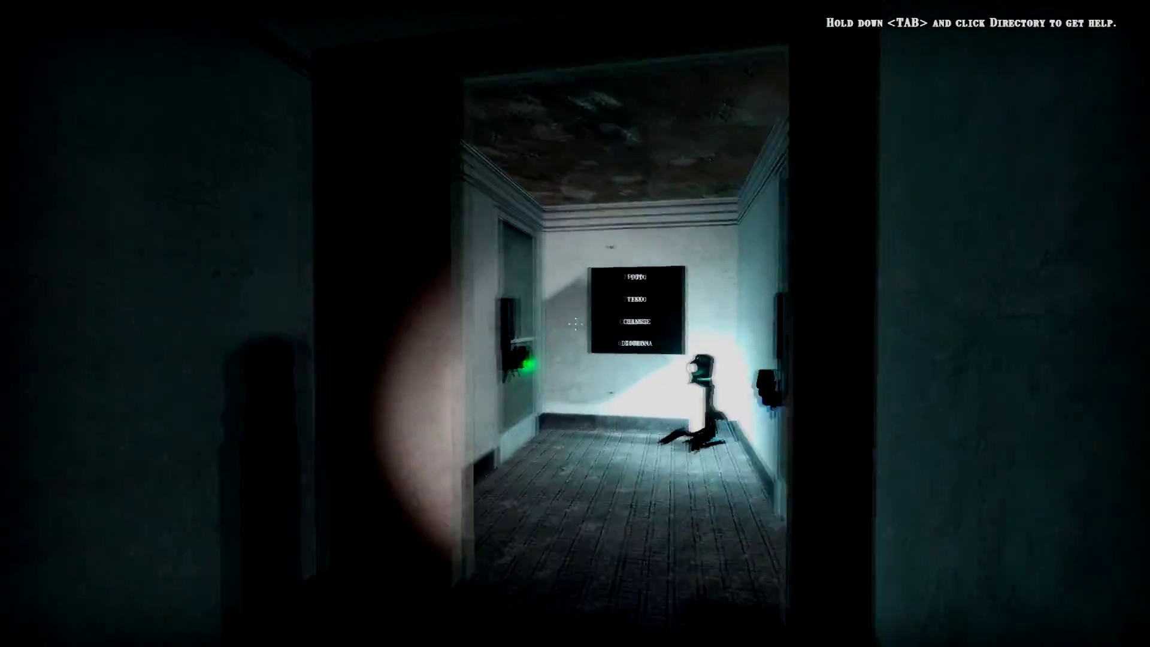
Walk past the café tables and railing to the back-room desk with computer and clipboard.
key("w")
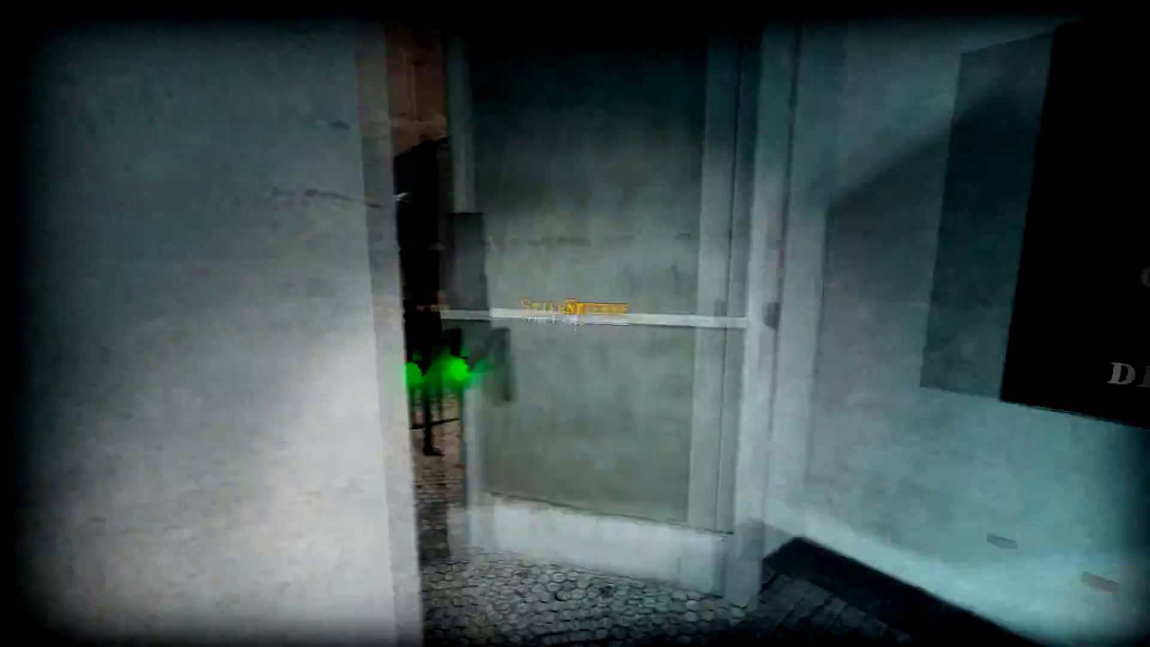
key("w")
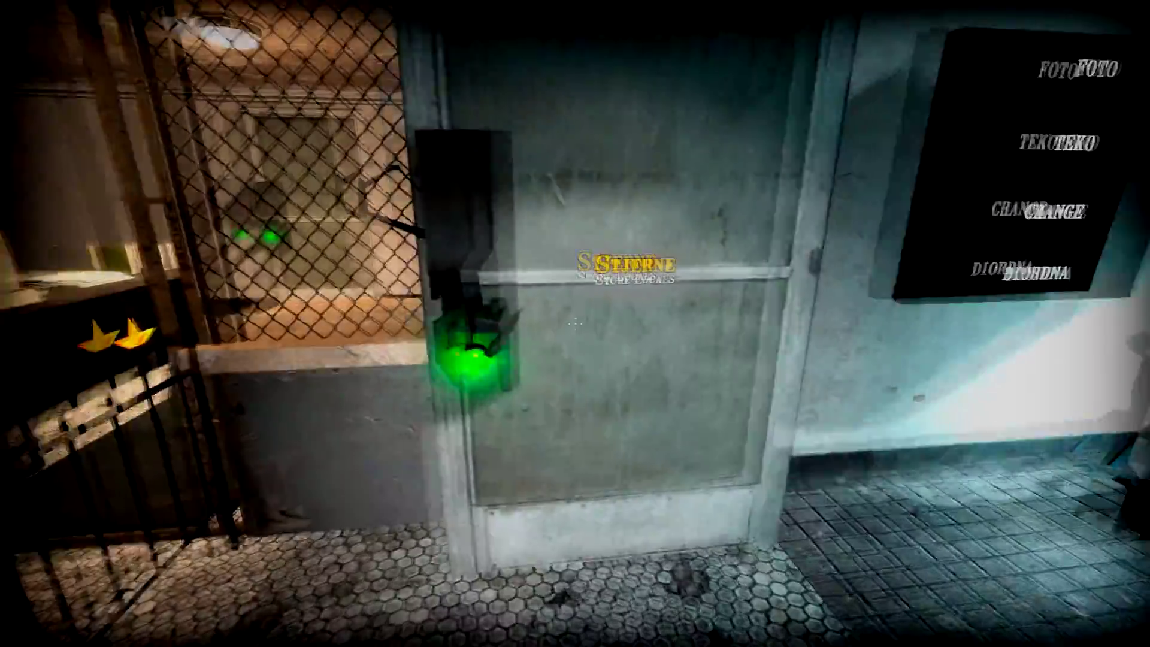
key("w")
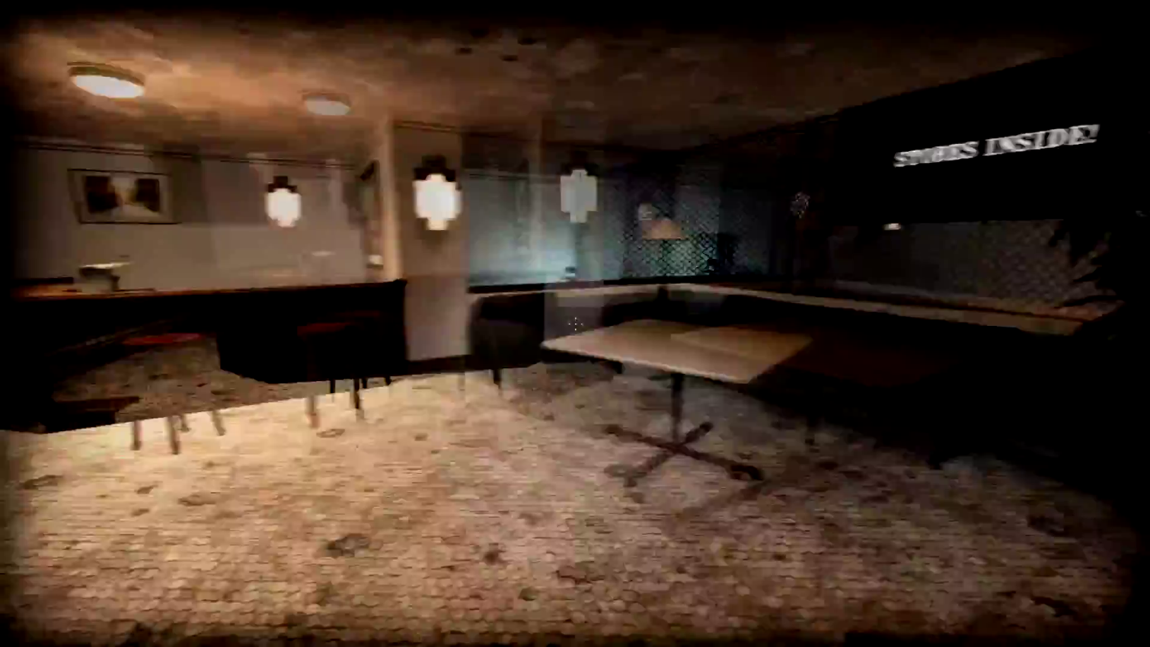
key("w")
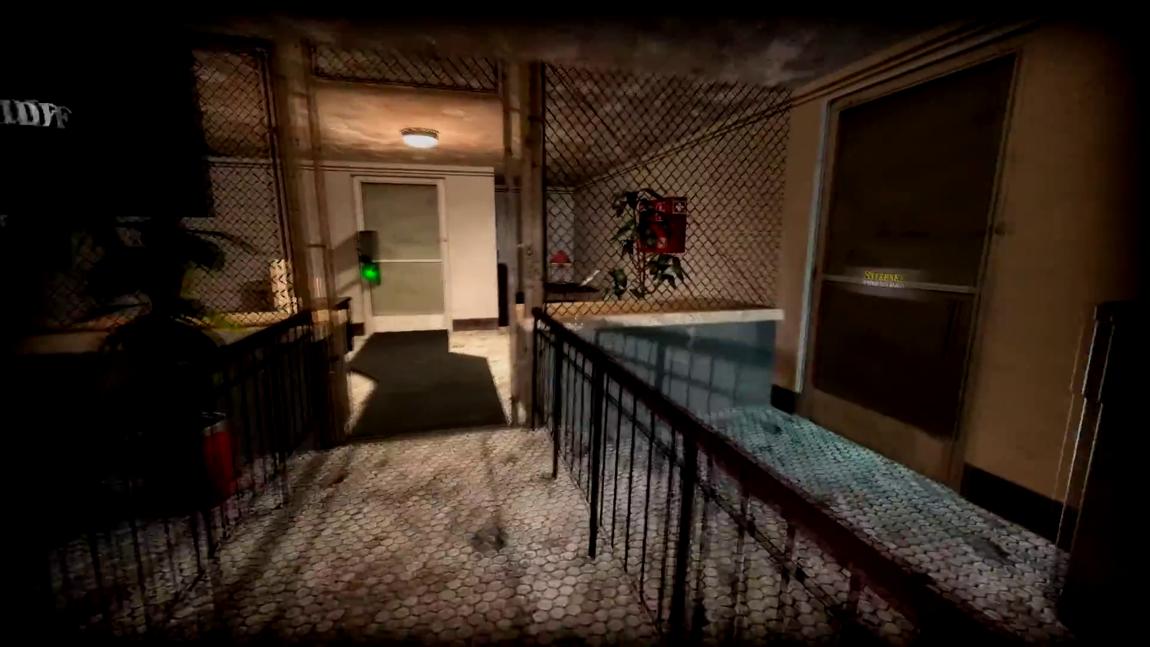
key("w")
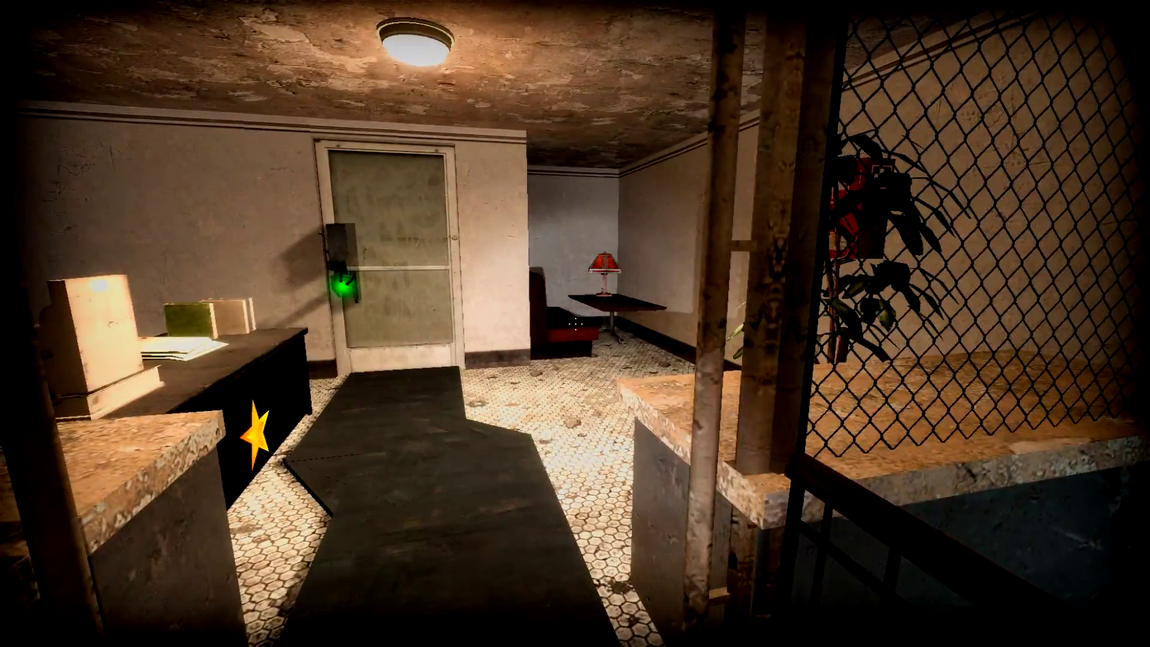
key("w")
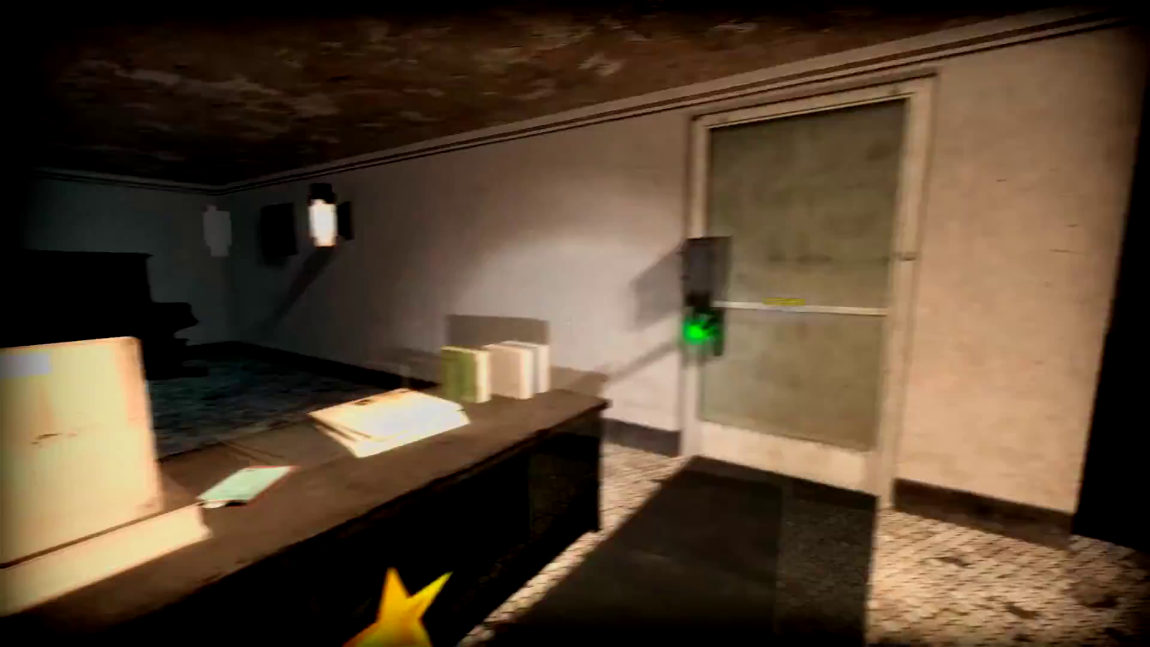
key("a")
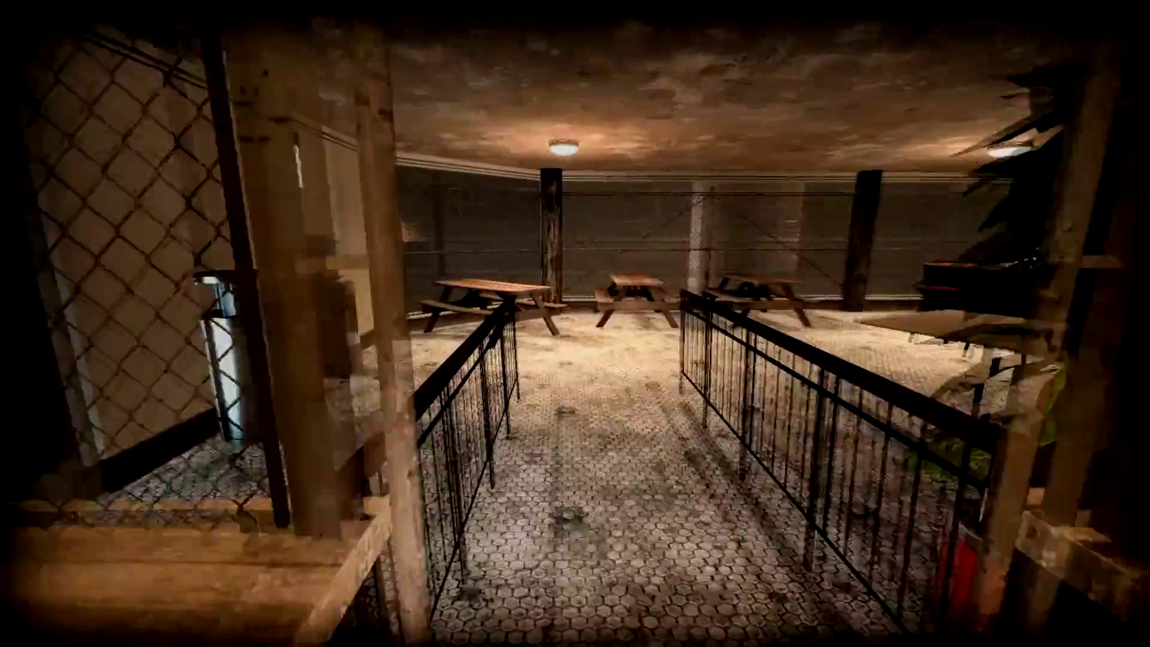
Walk back past the railing and picnic tables out onto the leaf-strewn street.
key("w")
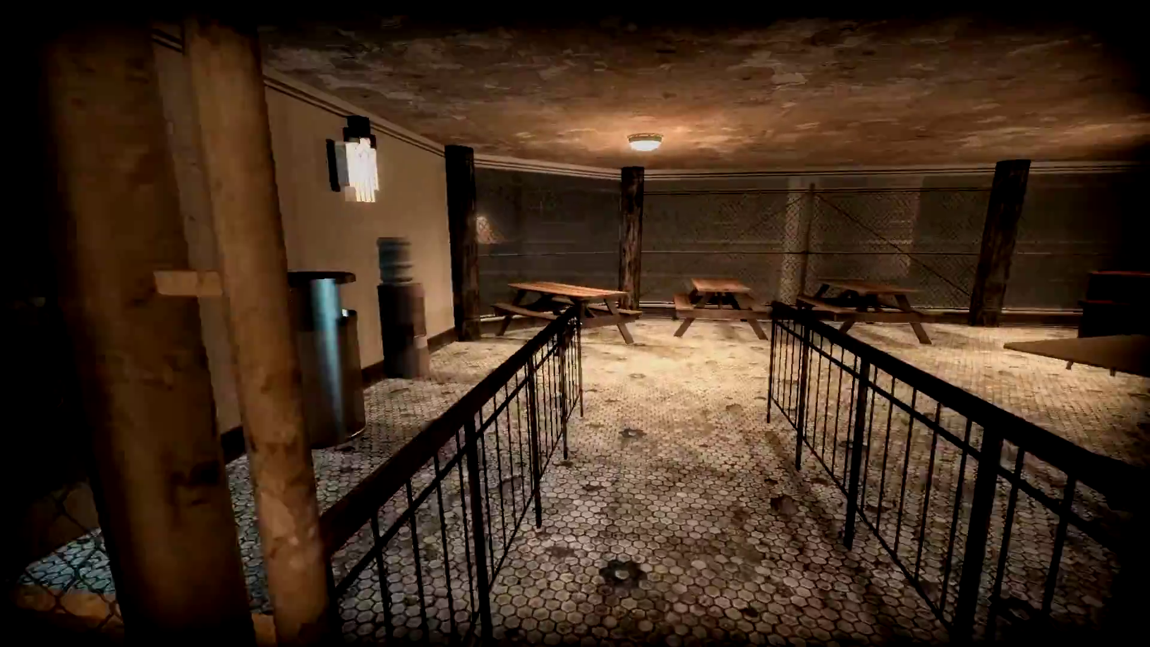
key("w")
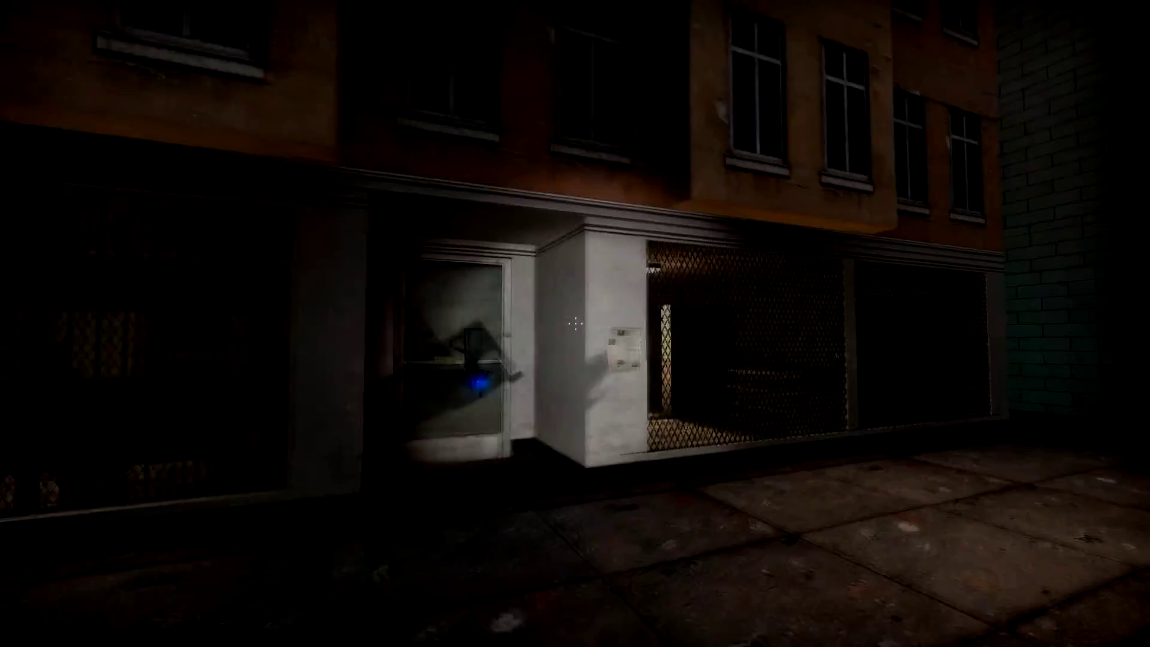
Check the scoreboard, then walk the sidewalk past the bench and bollards onto the street.
key("Tab")
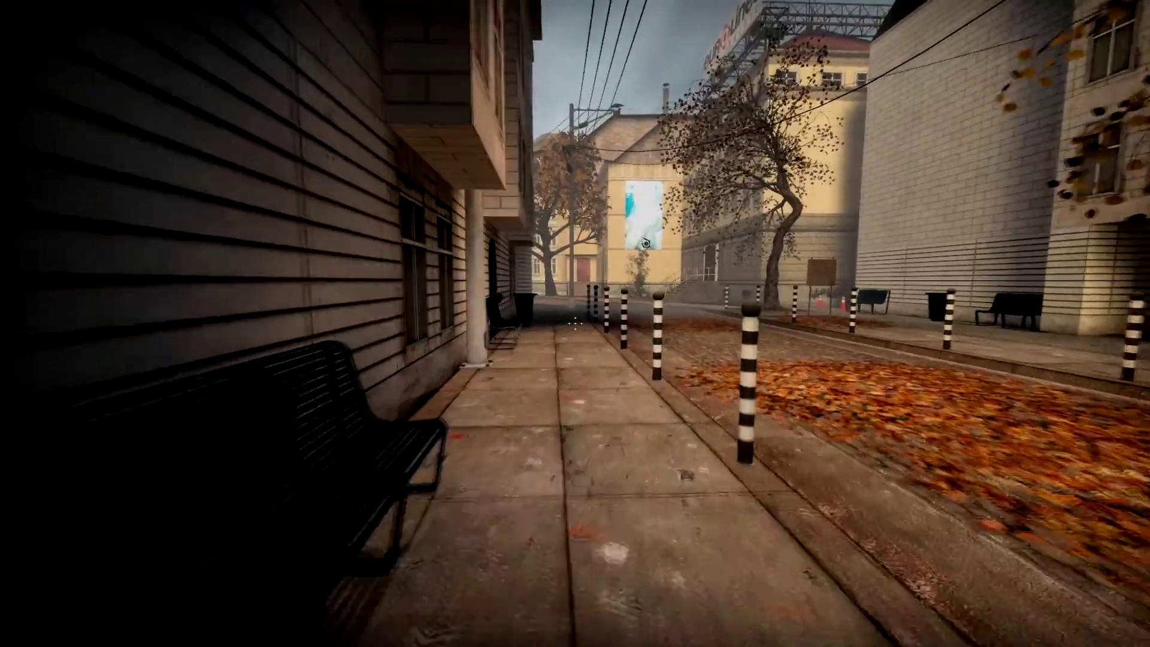
key("w")
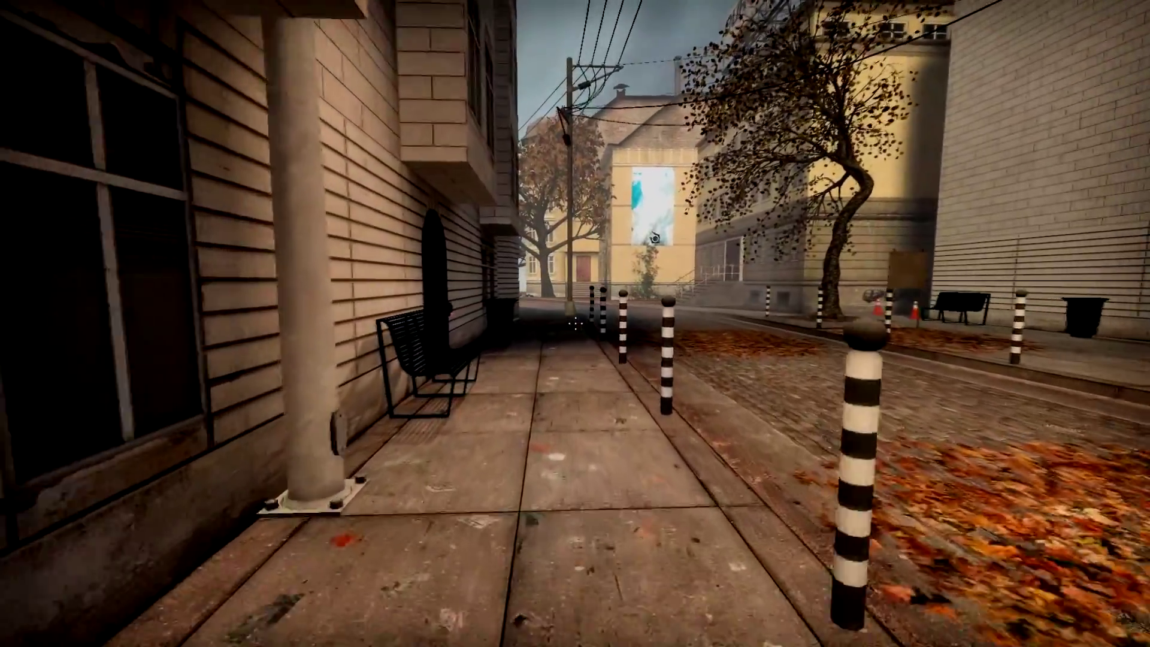
key("w")
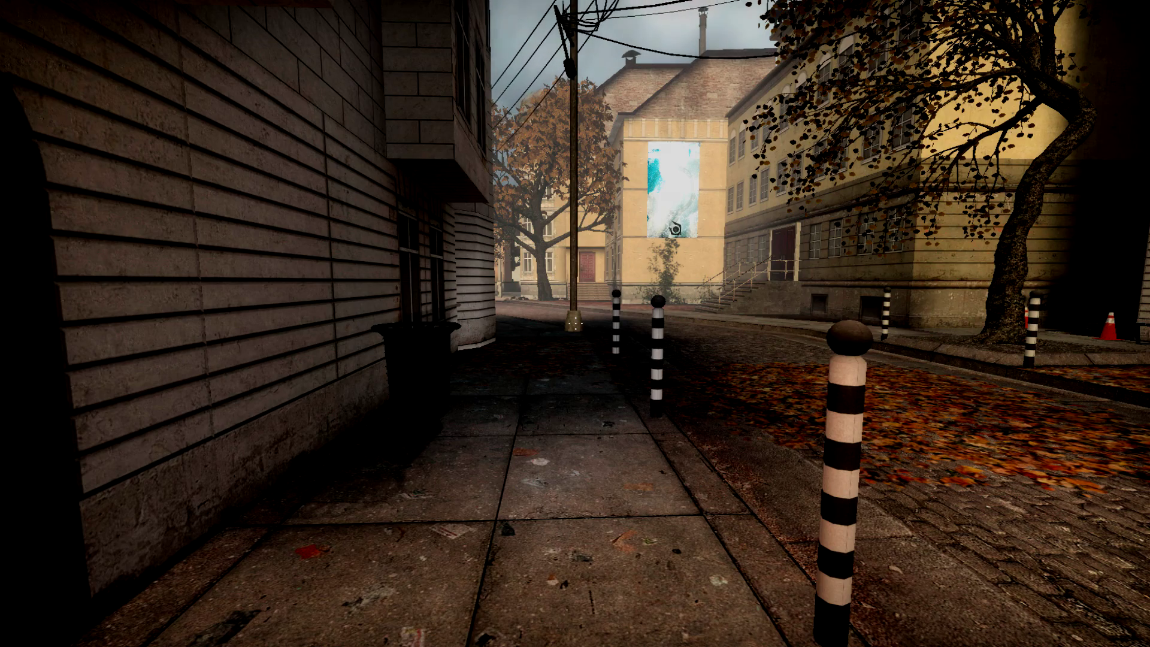
key("w")
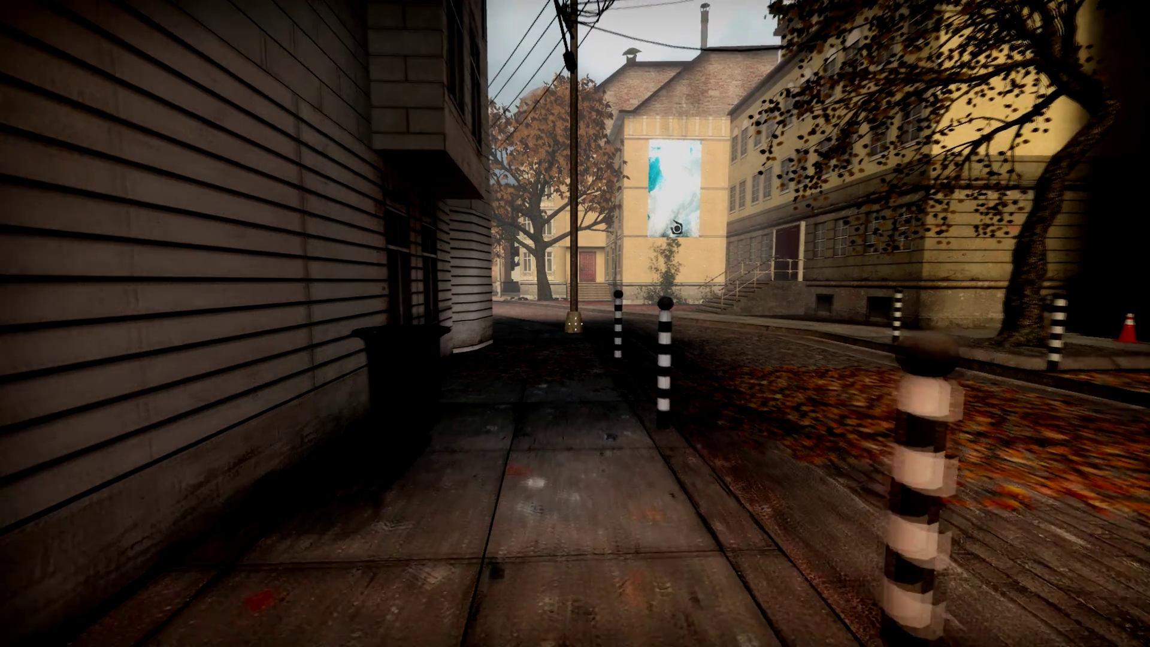
key("w")
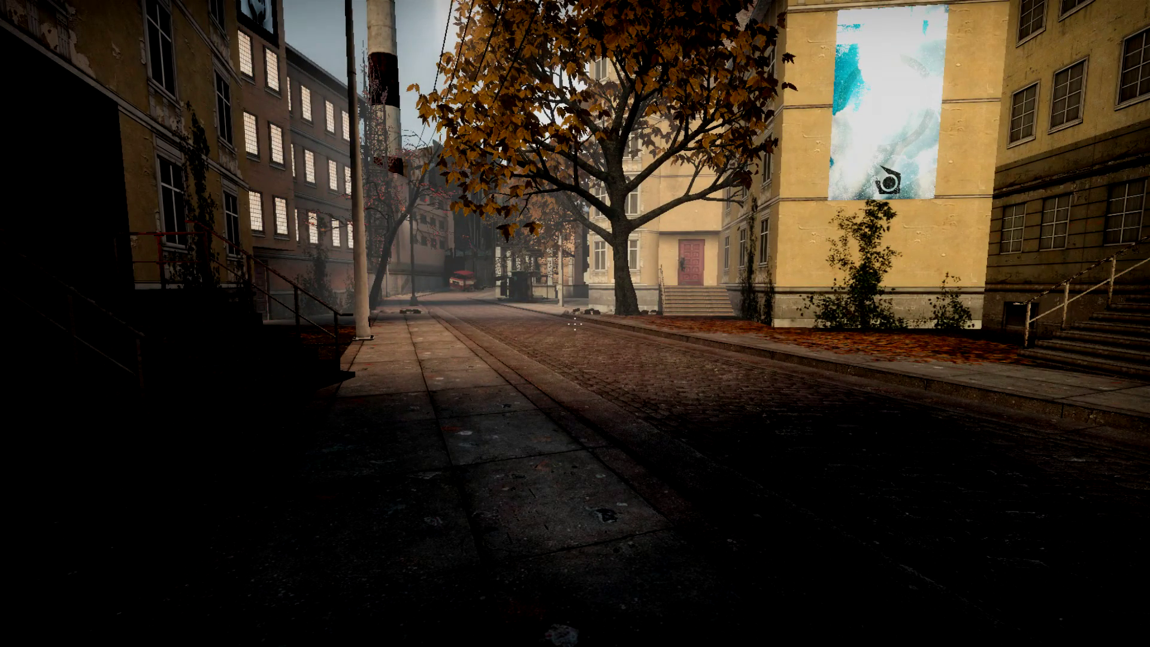
Walk the street past the pole, tree, kiosk and stairs.
key("w")
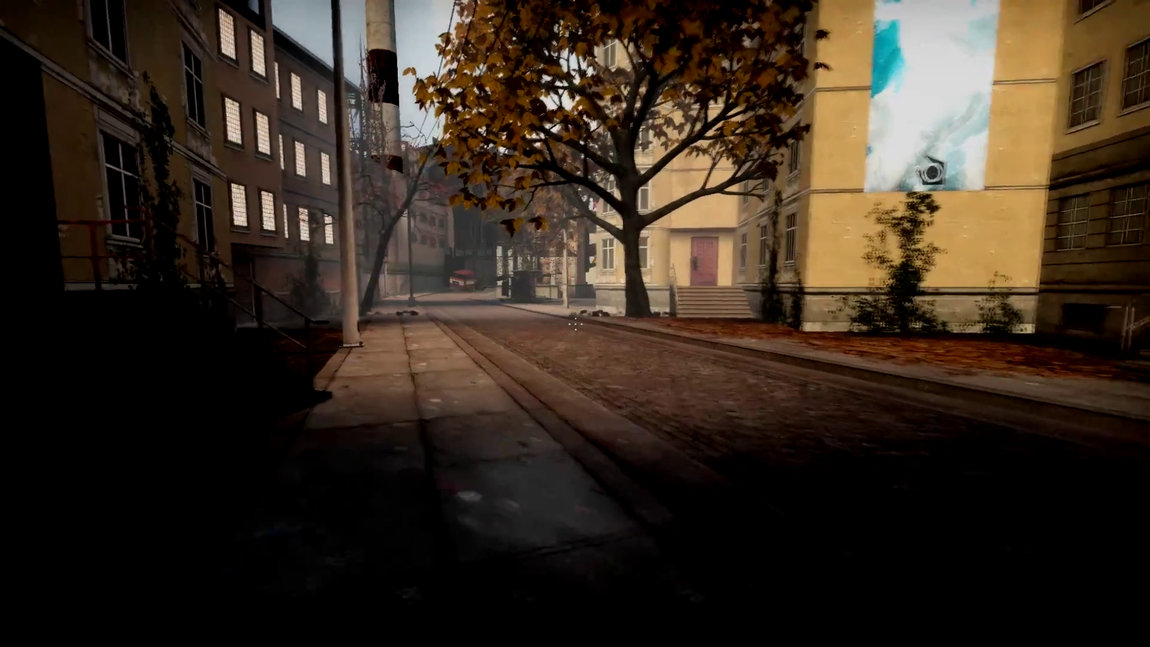
key("w")
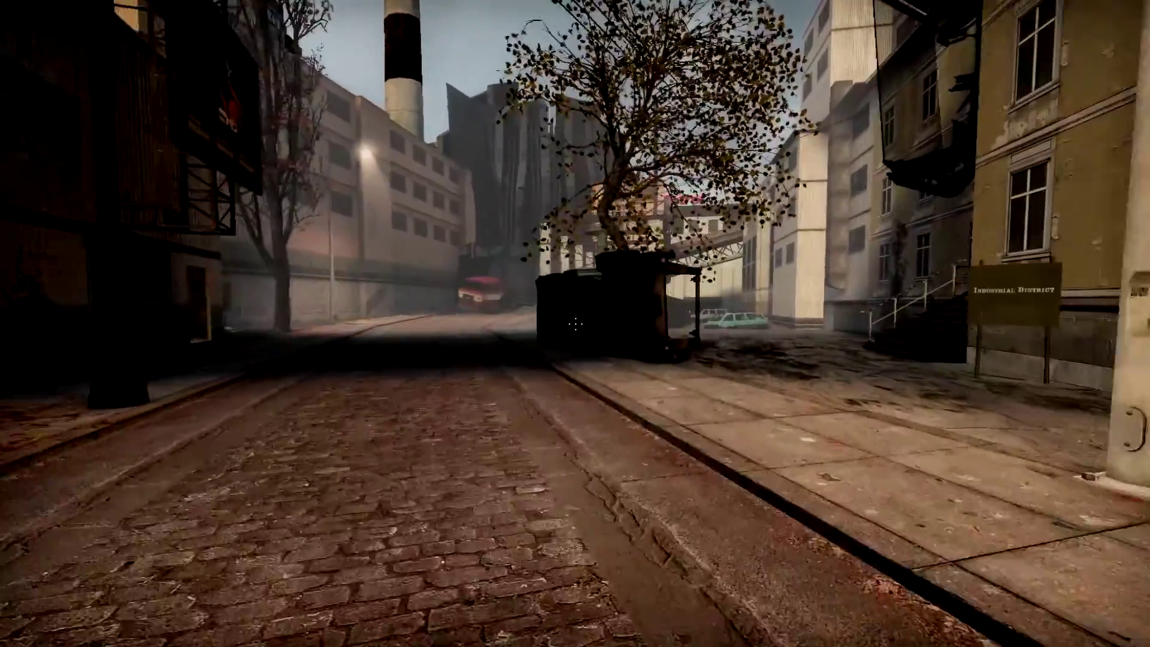
key("w")
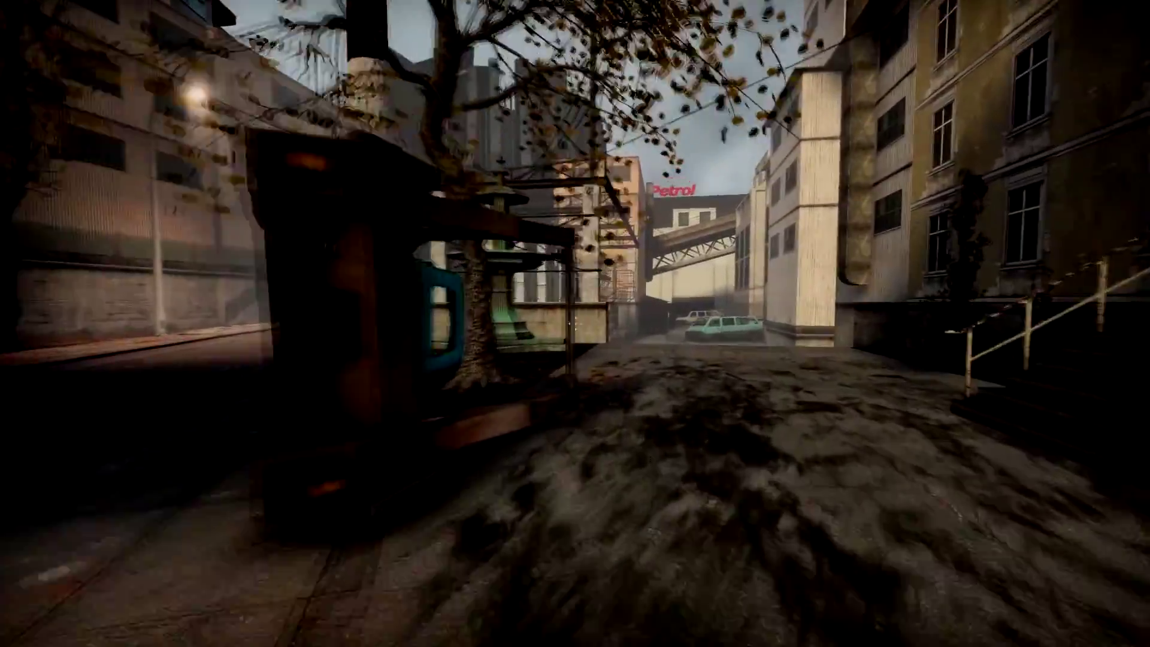
key("w")
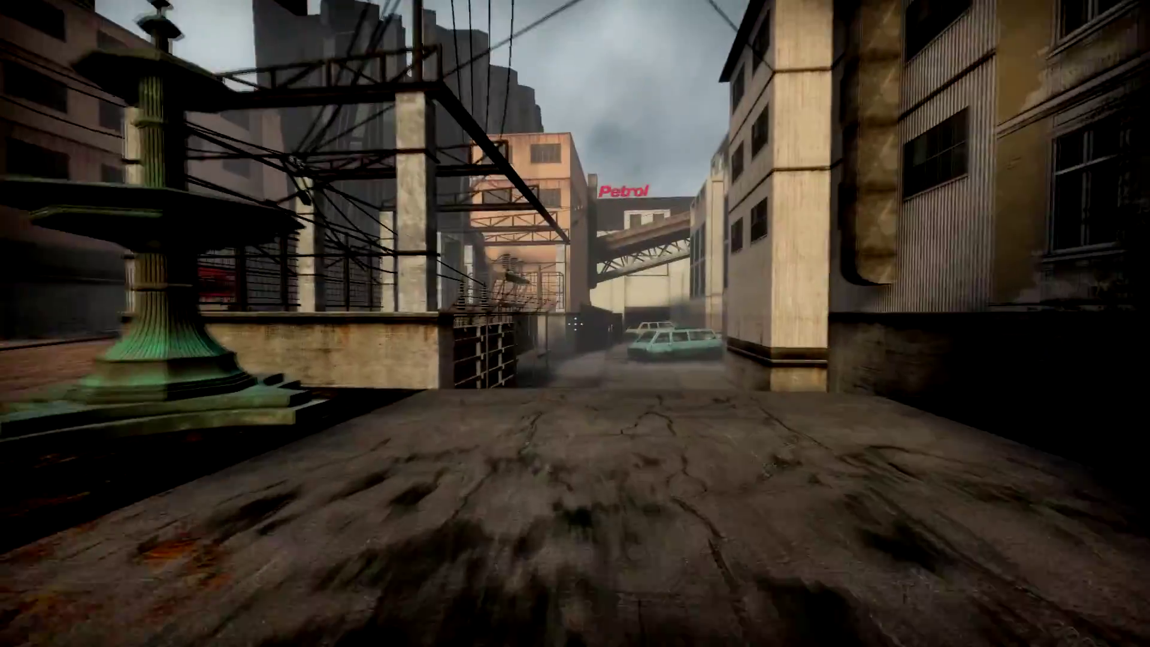
Head down the alley past the Petrol sign and teal van to the white station wagon.
key("w")
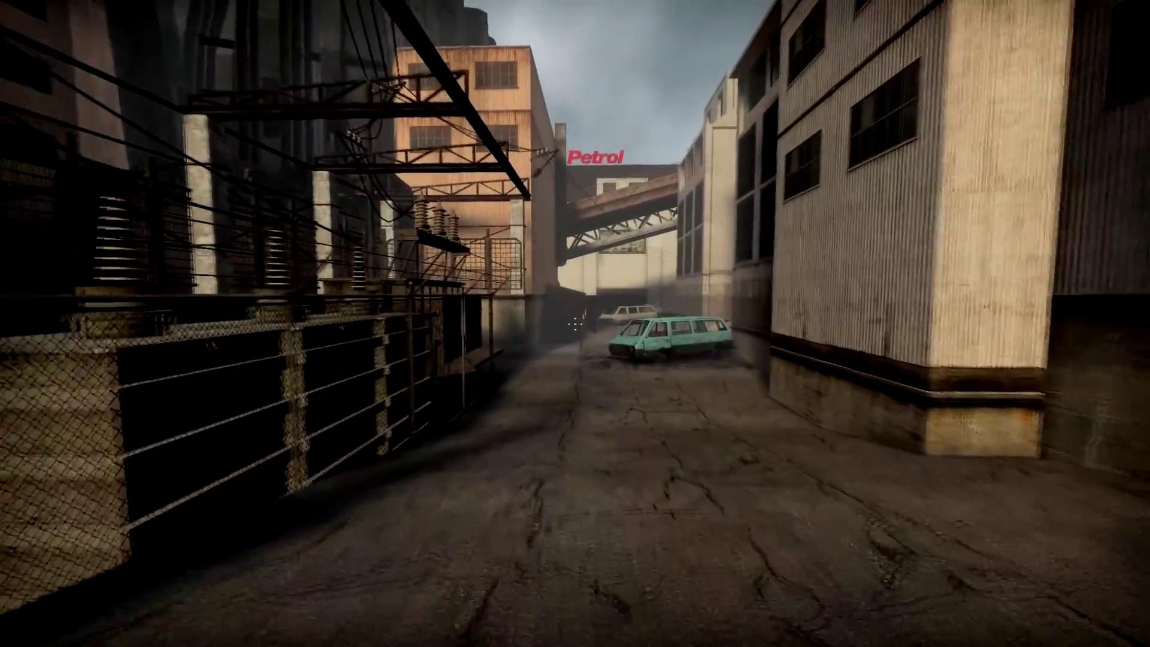
key("w")
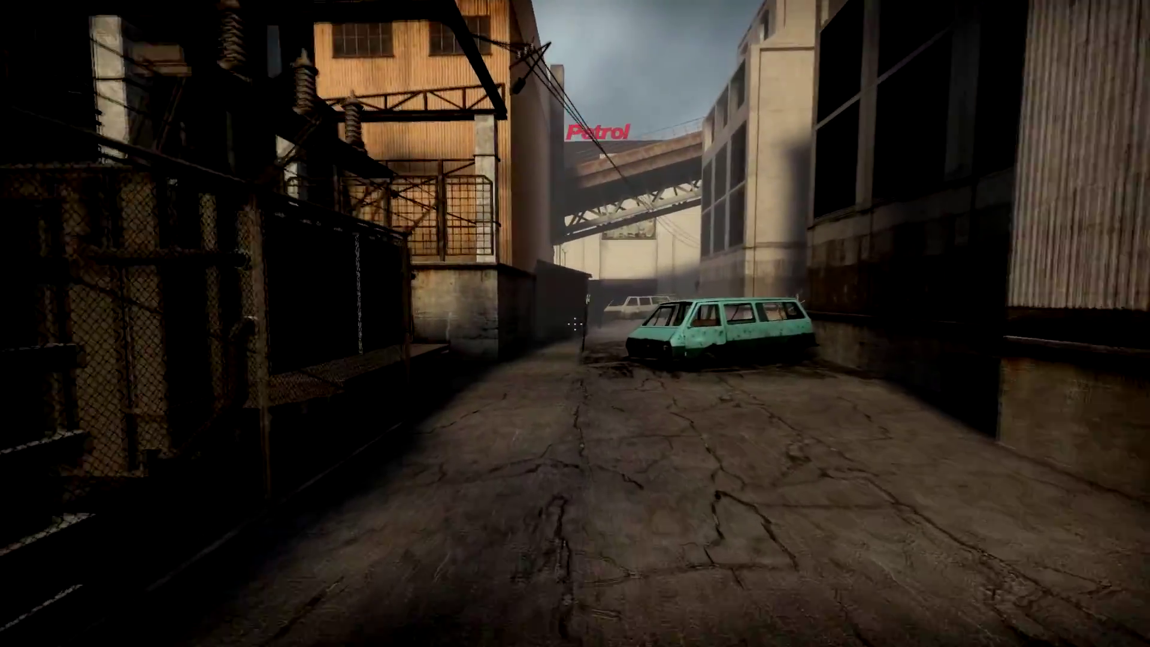
key("w")
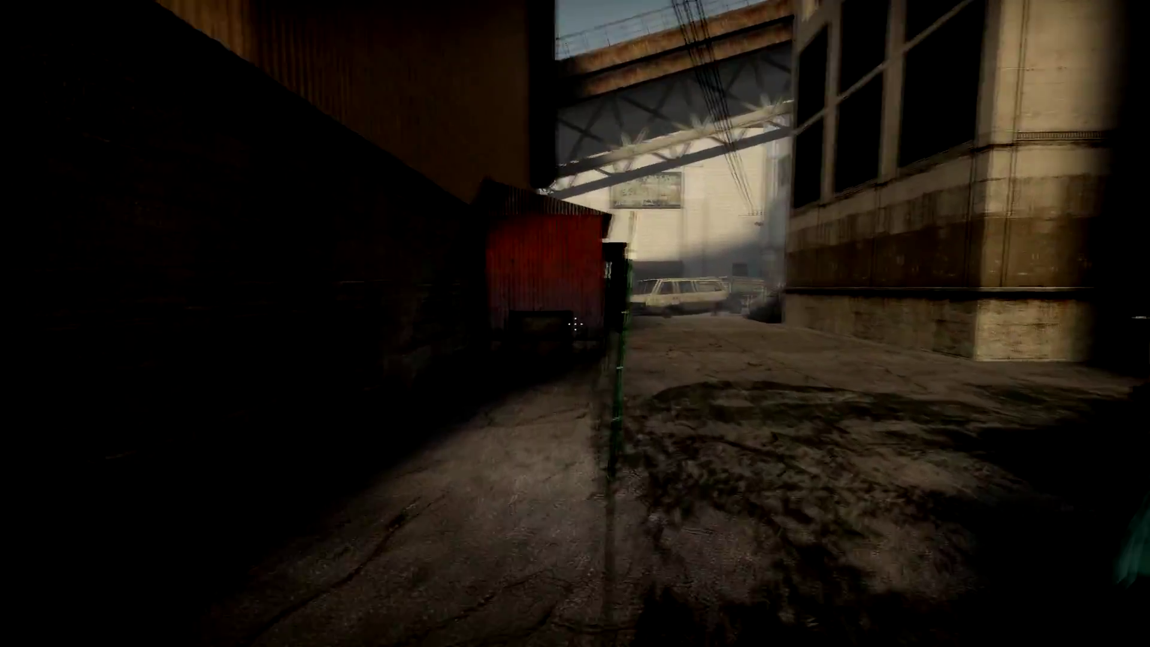
key("w")
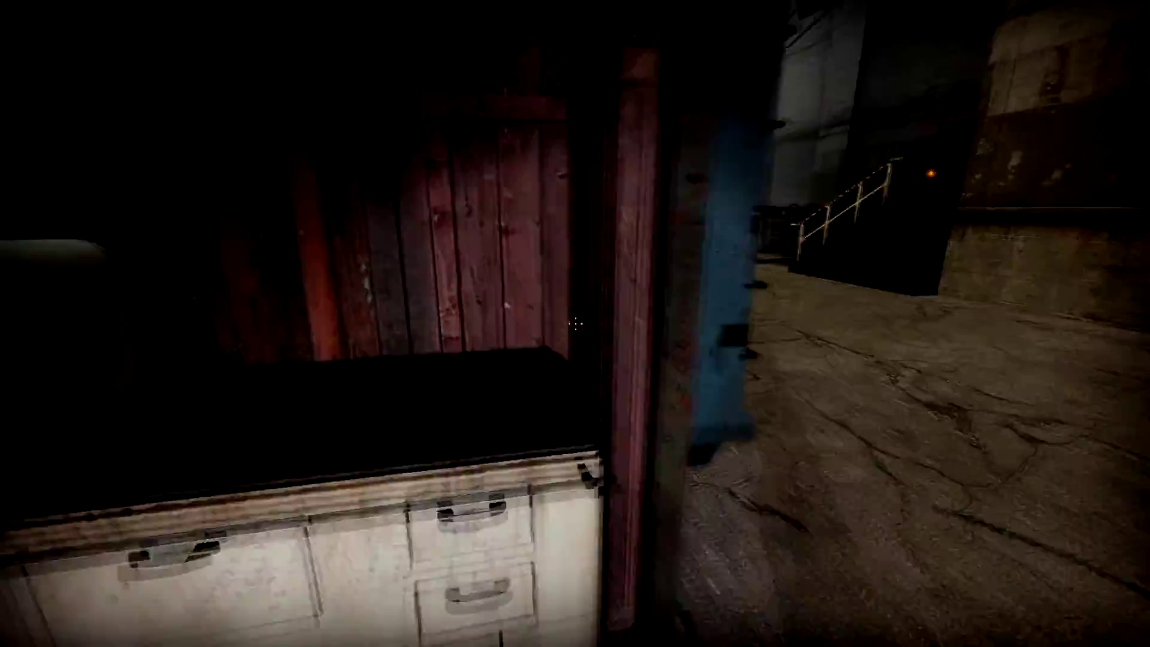
key("w")
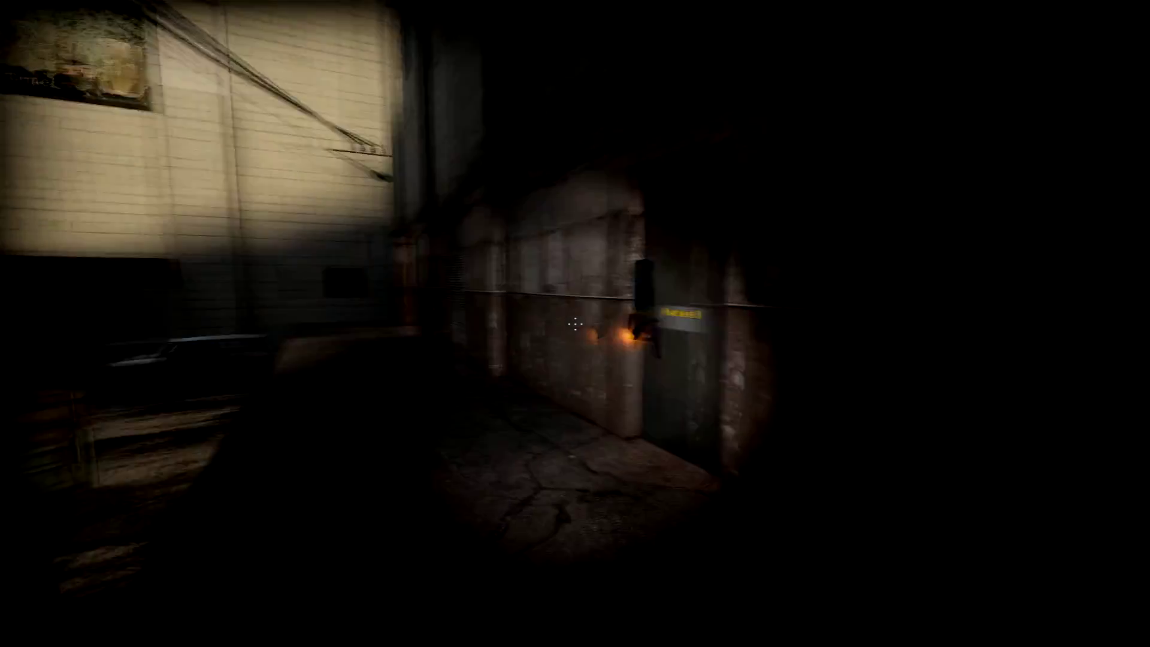
Leave the container and walk the lit alley toward the cF sign.
key("w")
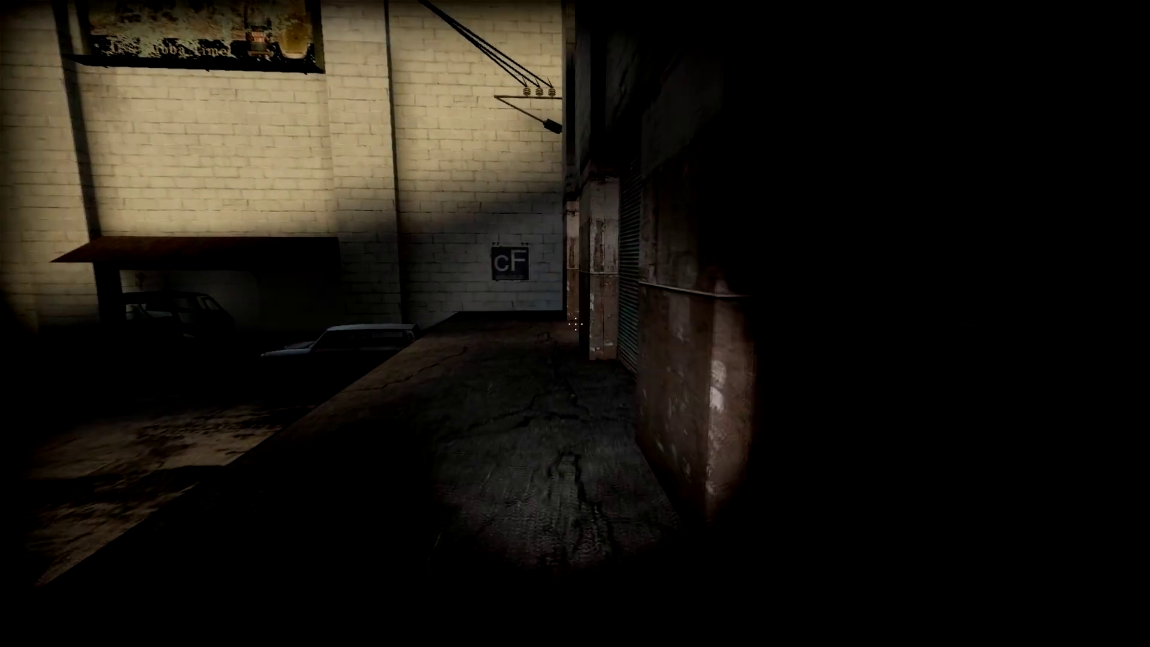
key("w")
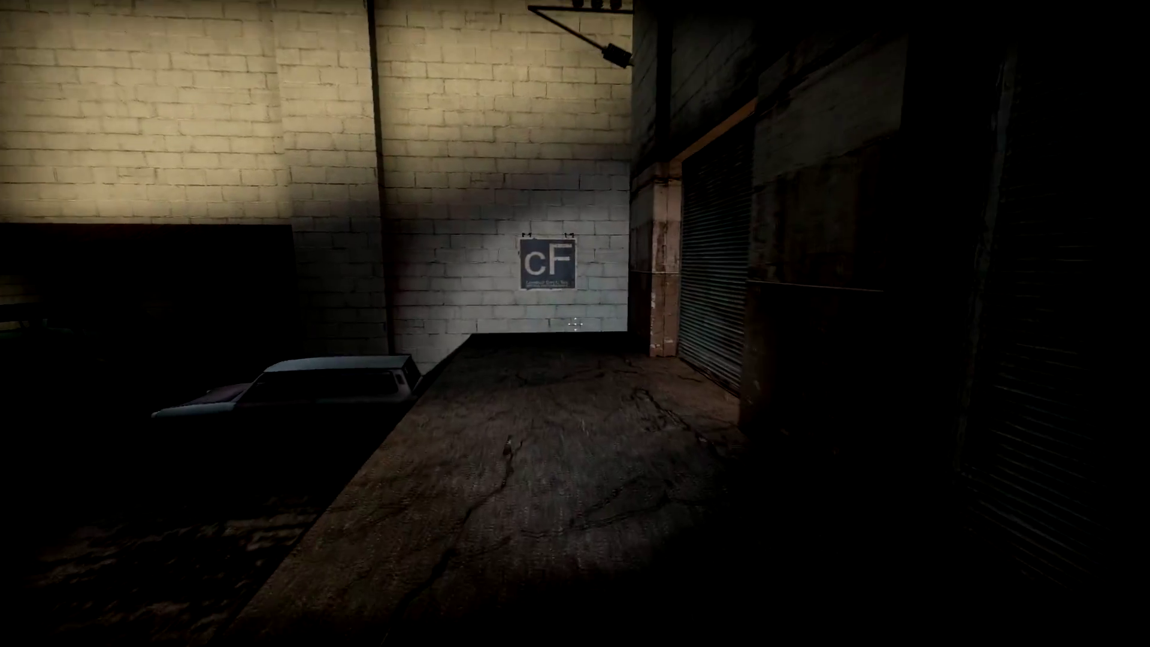
key("w")
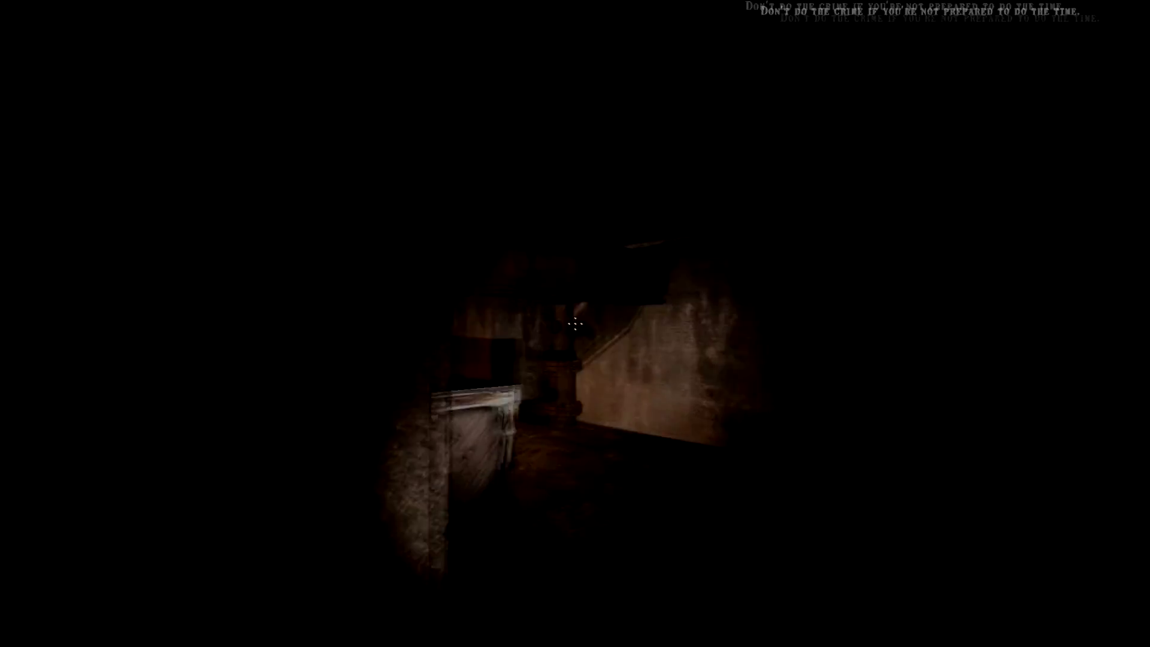
key("w")
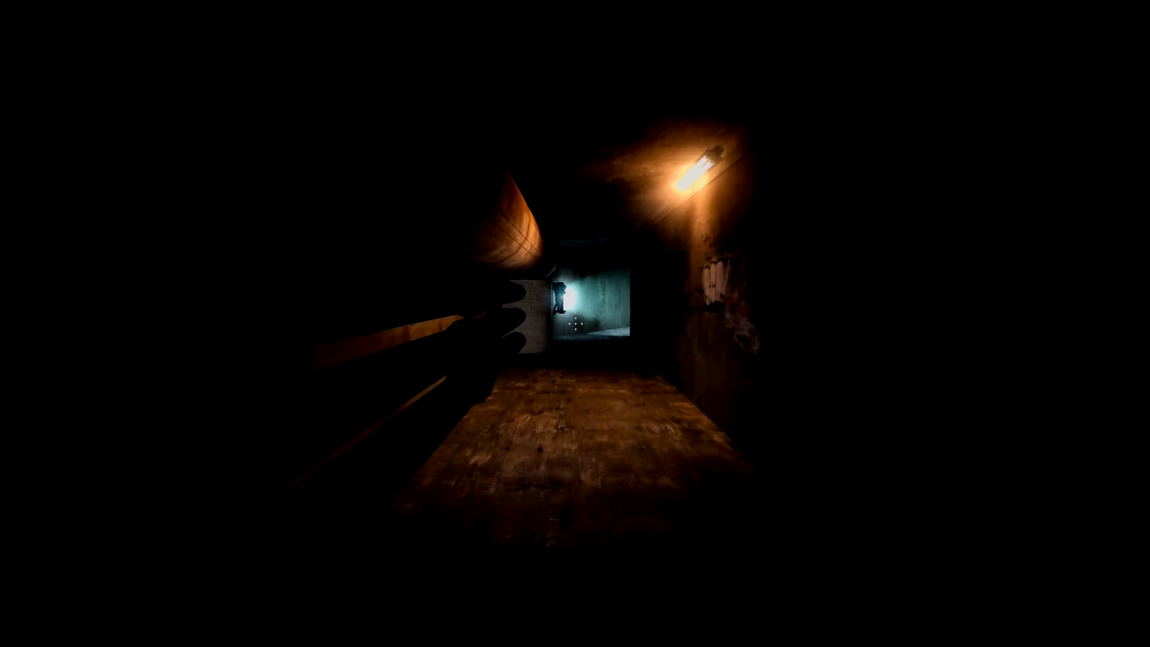
Walk the dark corridors past the lit doorway and dumpster to the railing above the pipe room.
key("w")
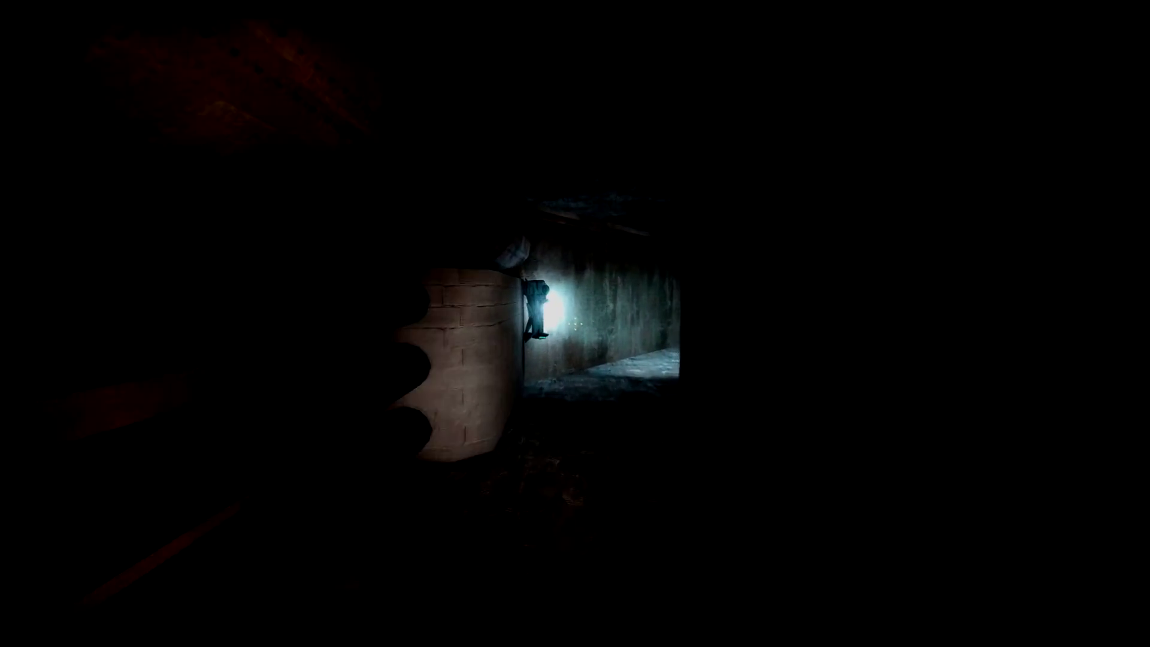
key("w")
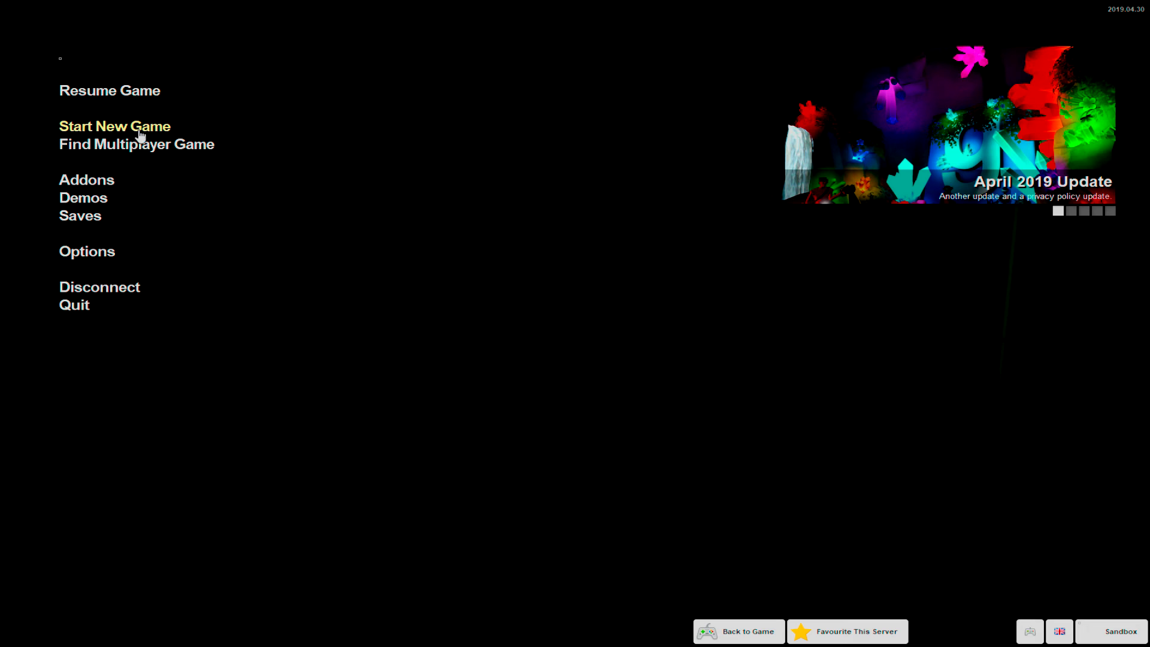
Open the game options and switch to the Audio settings tab.
left_click(87, 251)
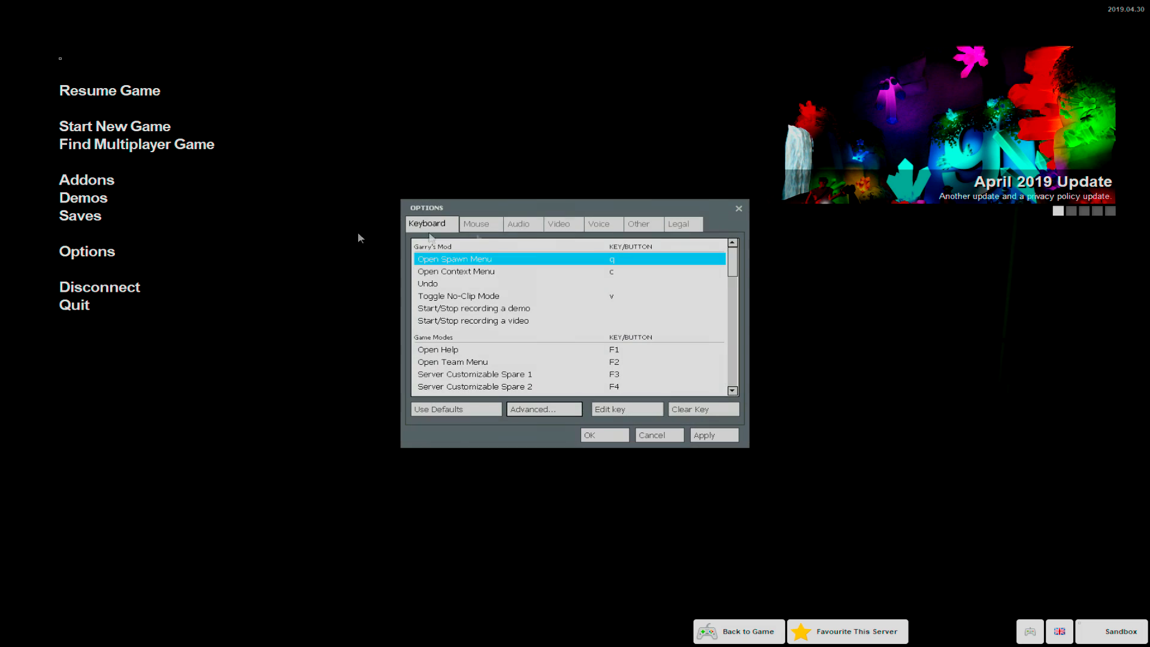
left_click(525, 226)
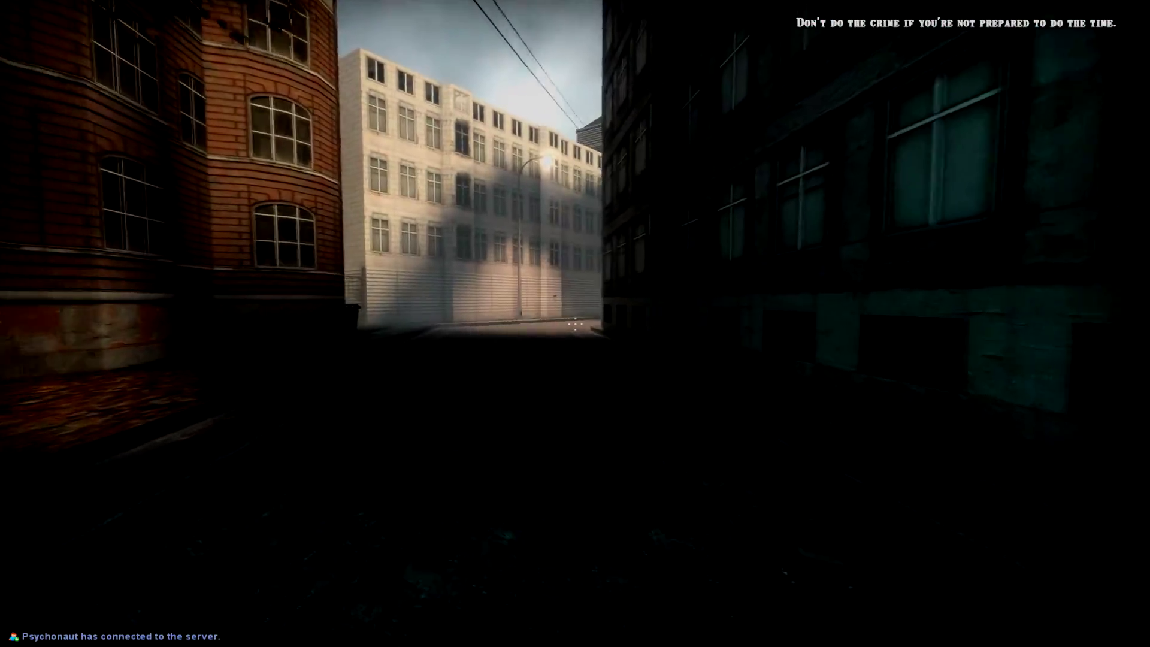
Check the server's player list on the roleplay menu's Scoreboard, then close the menu.
key("Tab")
left_click(85, 245)
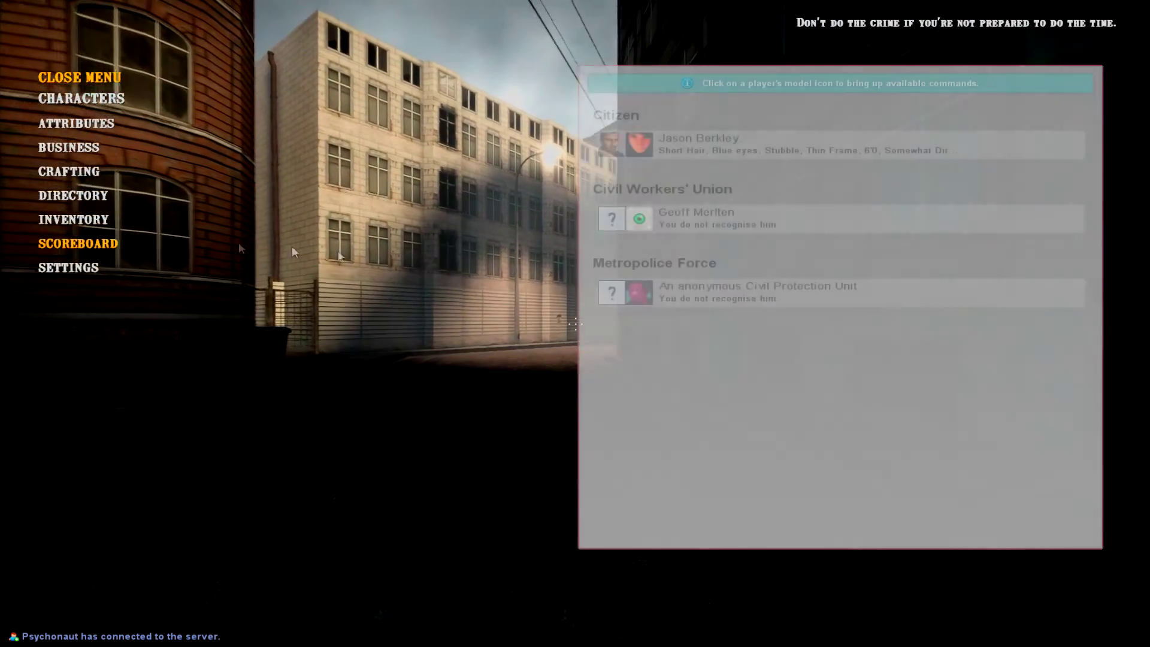
key("Tab")
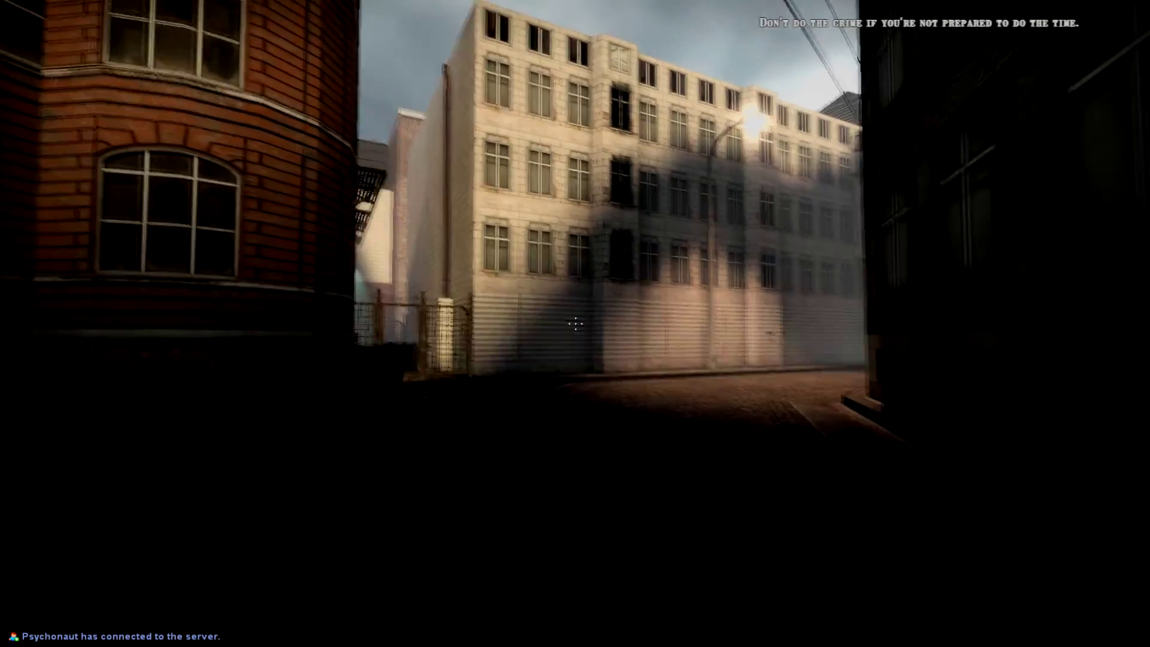